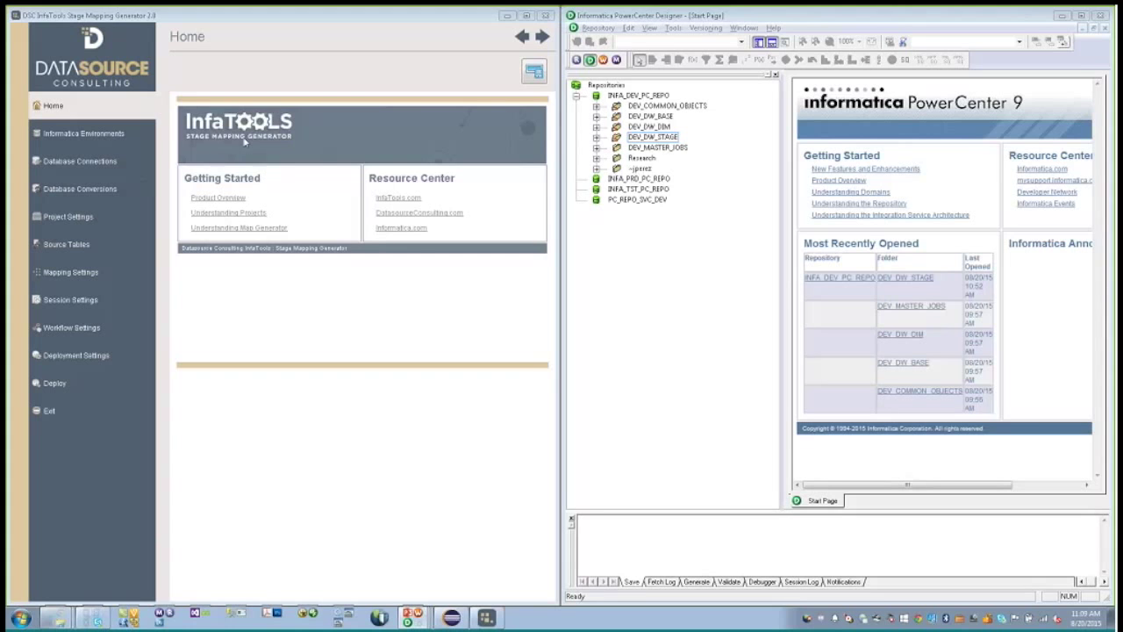
- Show the Informatica Environments page with the tool window restored to half-screen
click(131, 140)
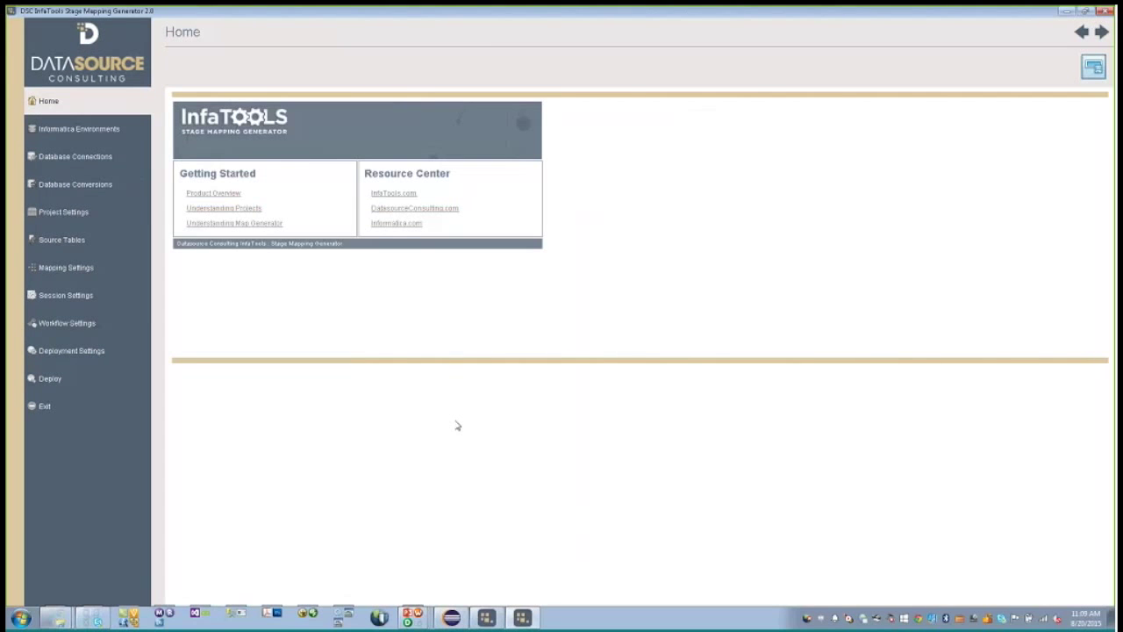
key(super+Down)
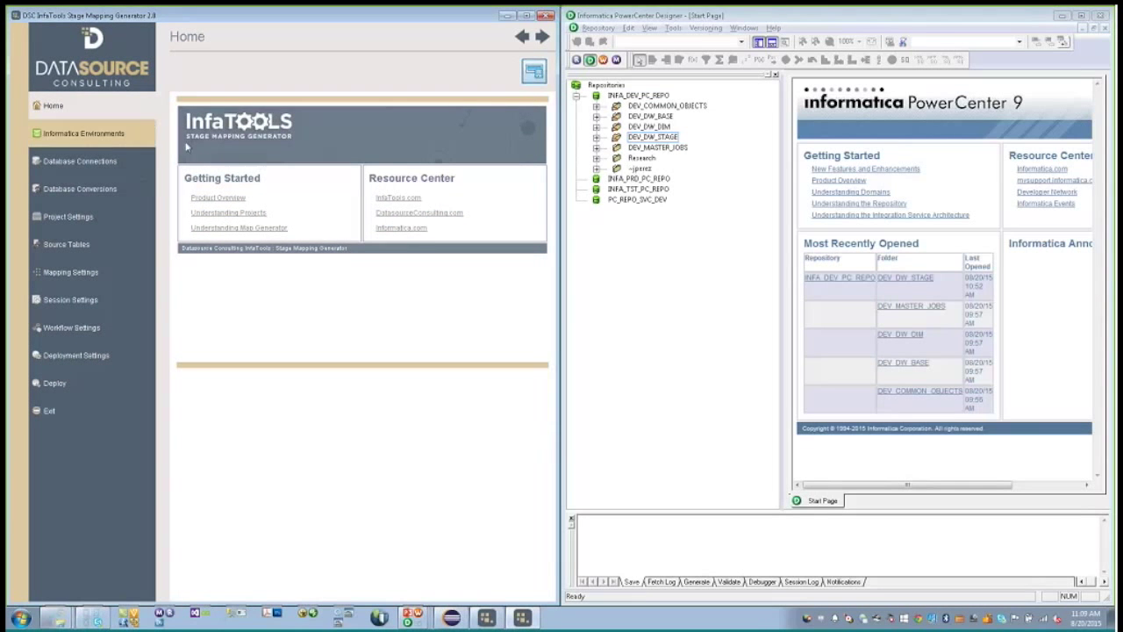
click(105, 136)
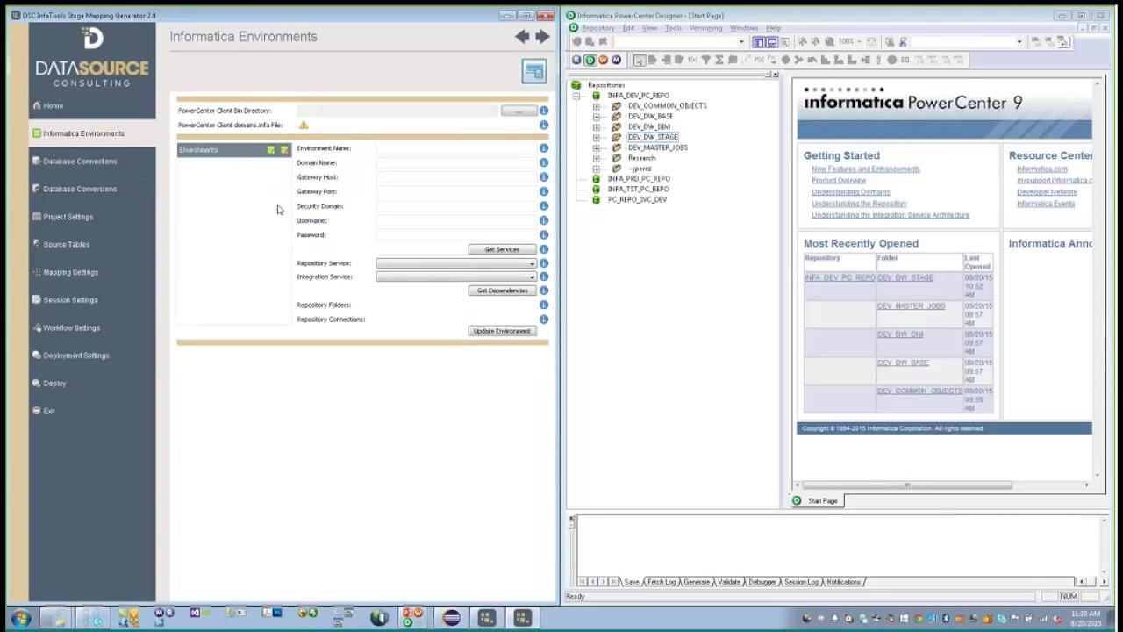
- Set the PowerCenter client Bin Directory to C:\Informatica\9.6.1\Client\clients
click(519, 111)
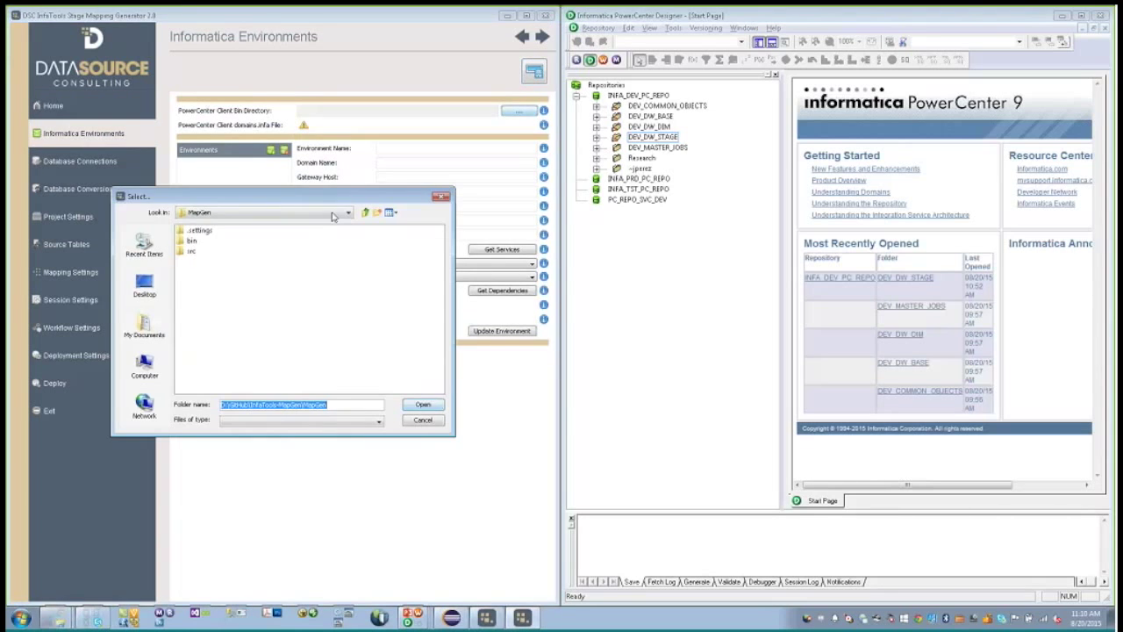
click(224, 212)
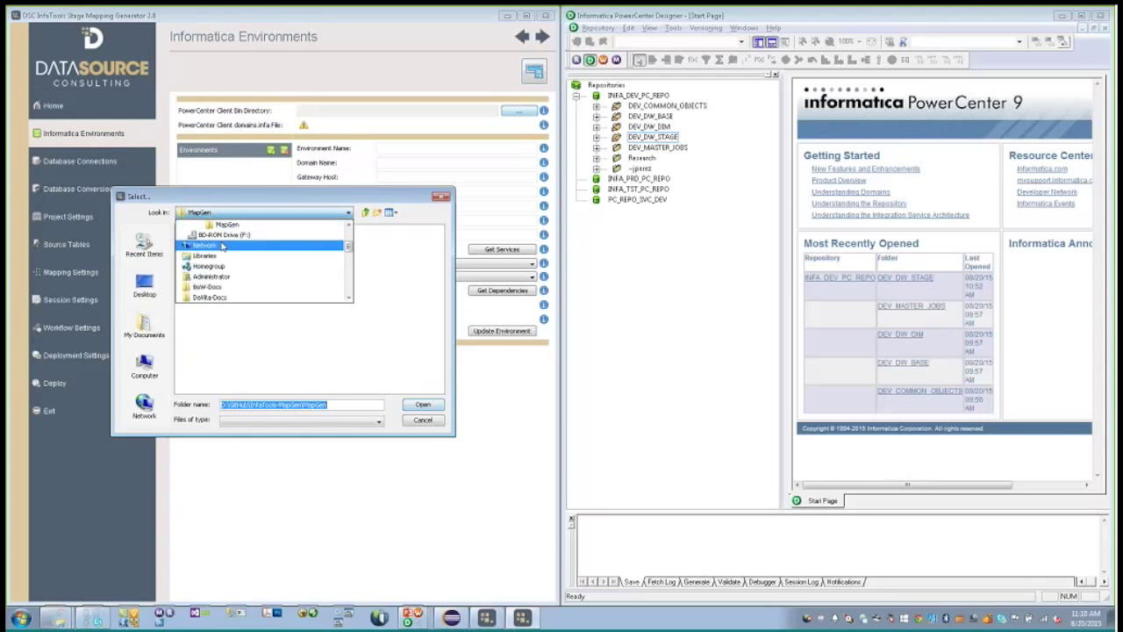
click(211, 246)
double_click(202, 230)
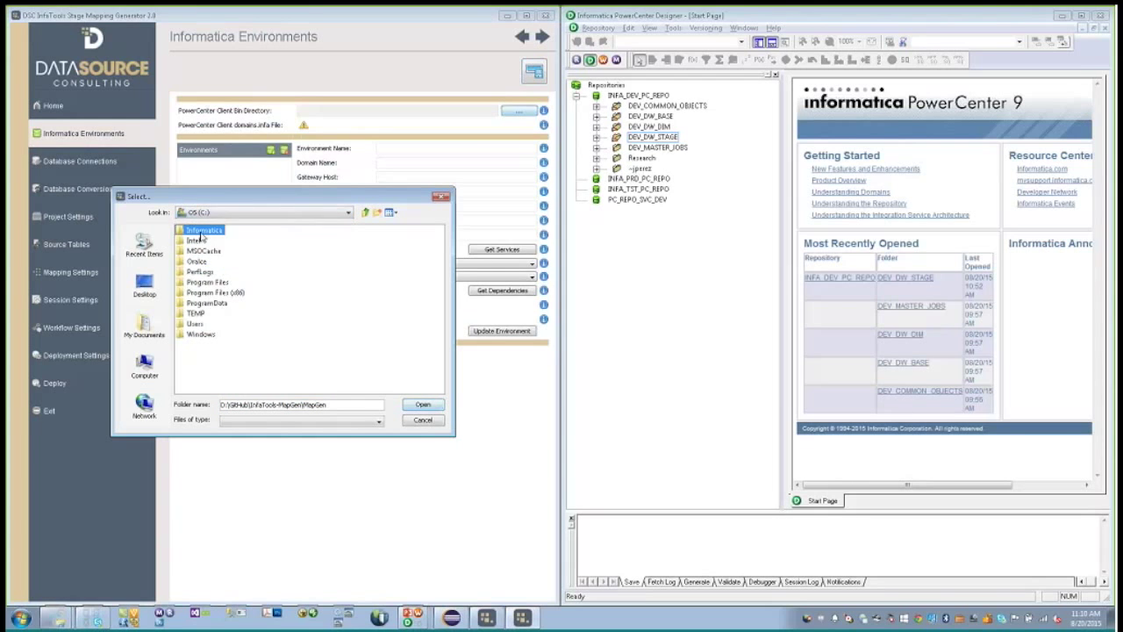
double_click(195, 230)
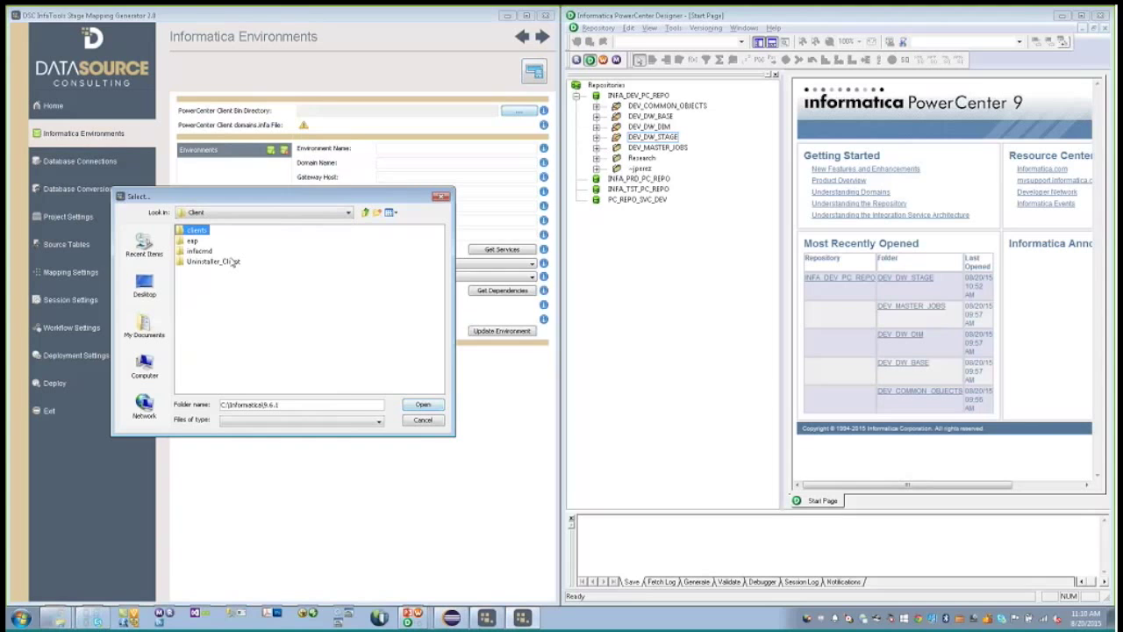
click(418, 405)
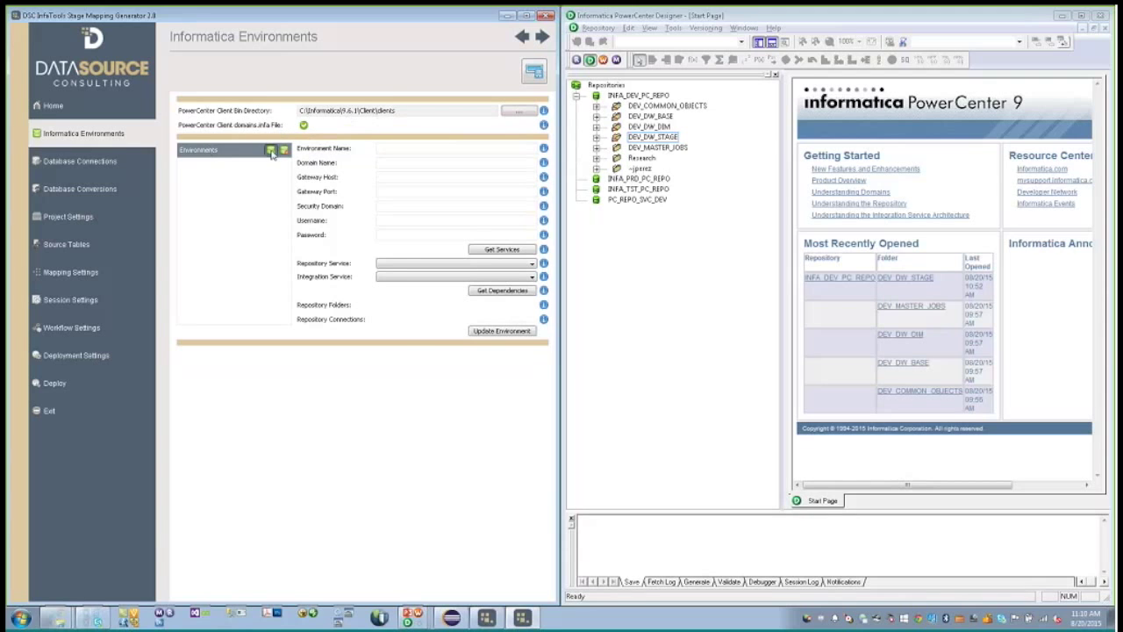
click(271, 150)
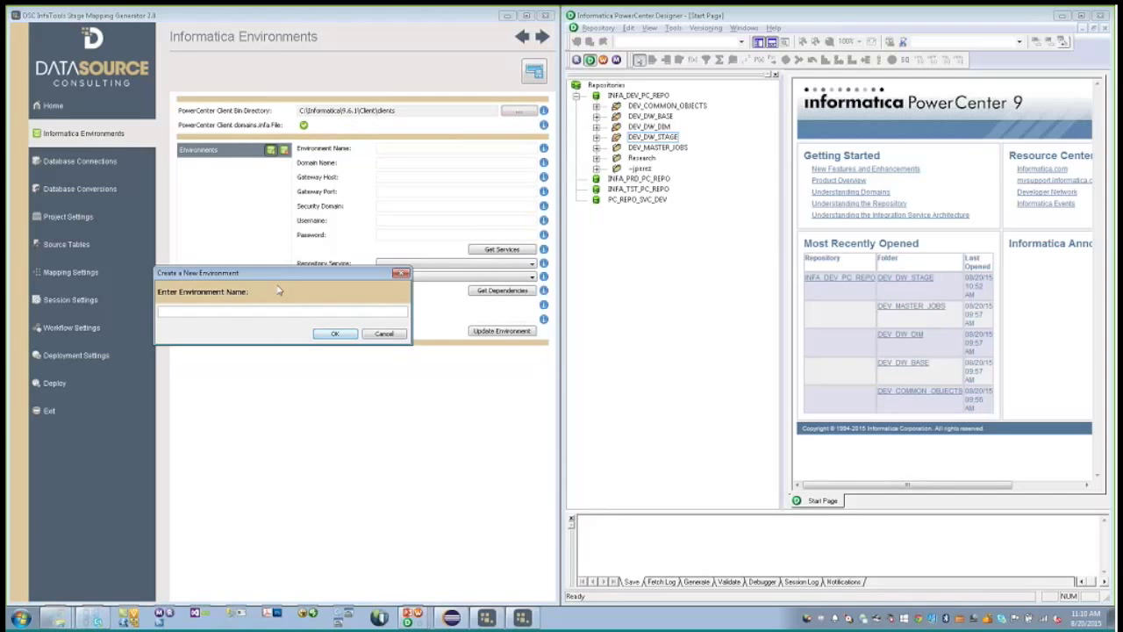
- Create environment Dev Env: domain Domain_Coqui, gateway Coqui, port 6005, Native security domain, login credentials
text(Dev Env)
click(331, 333)
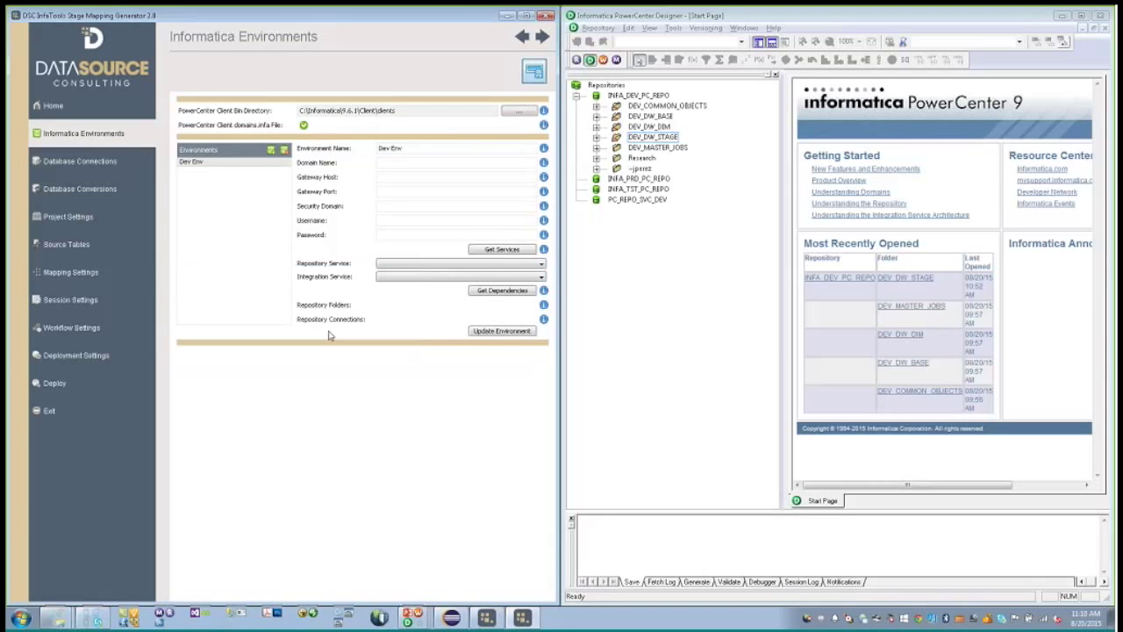
click(417, 161)
text(Dom)
text(ain_)
text(Coq)
text(Coqui)
key(Tab)
text(6005)
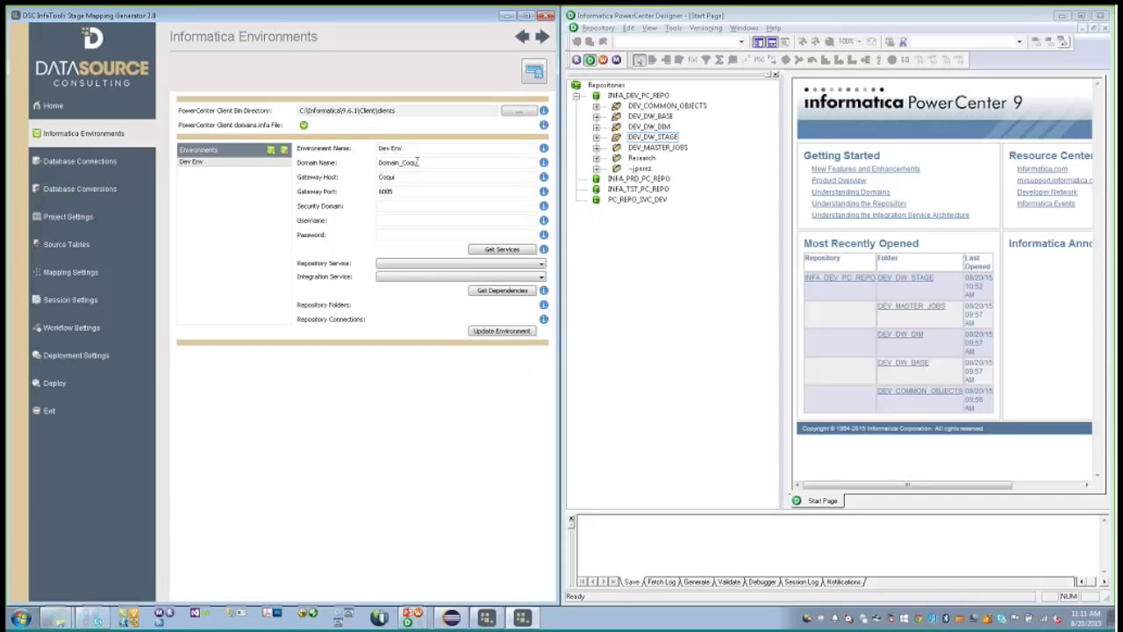
key(Tab)
text(NativeAdministrator*********)
key(Tab)
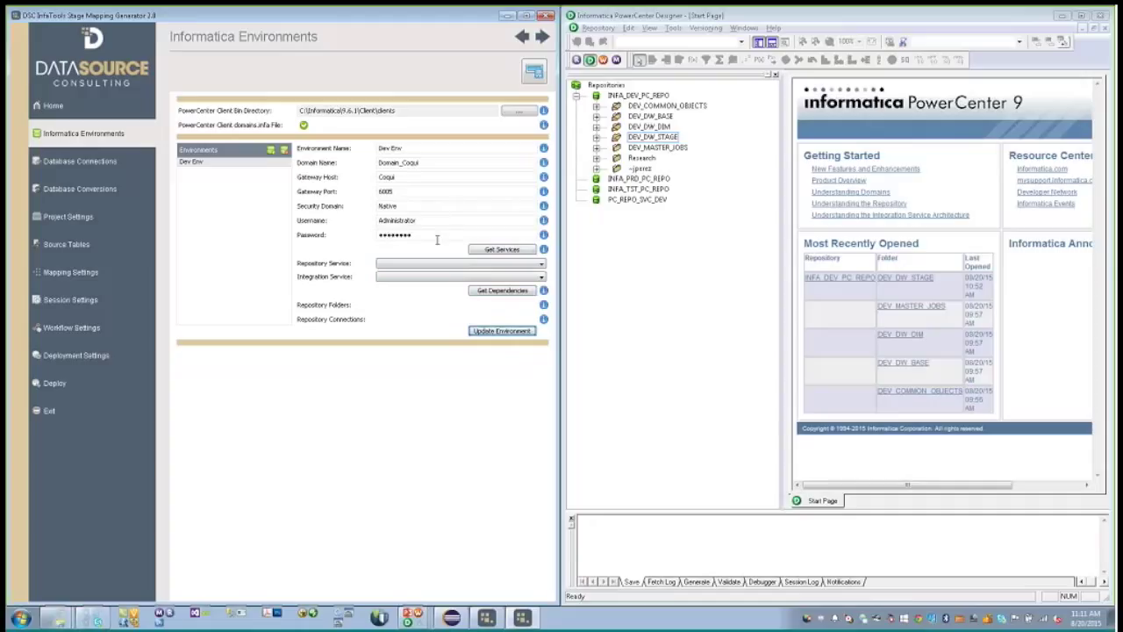
- Fetch the domain services and select INFA_DEV_PC_REPO and INFA_DEV_PC_INTG
click(478, 249)
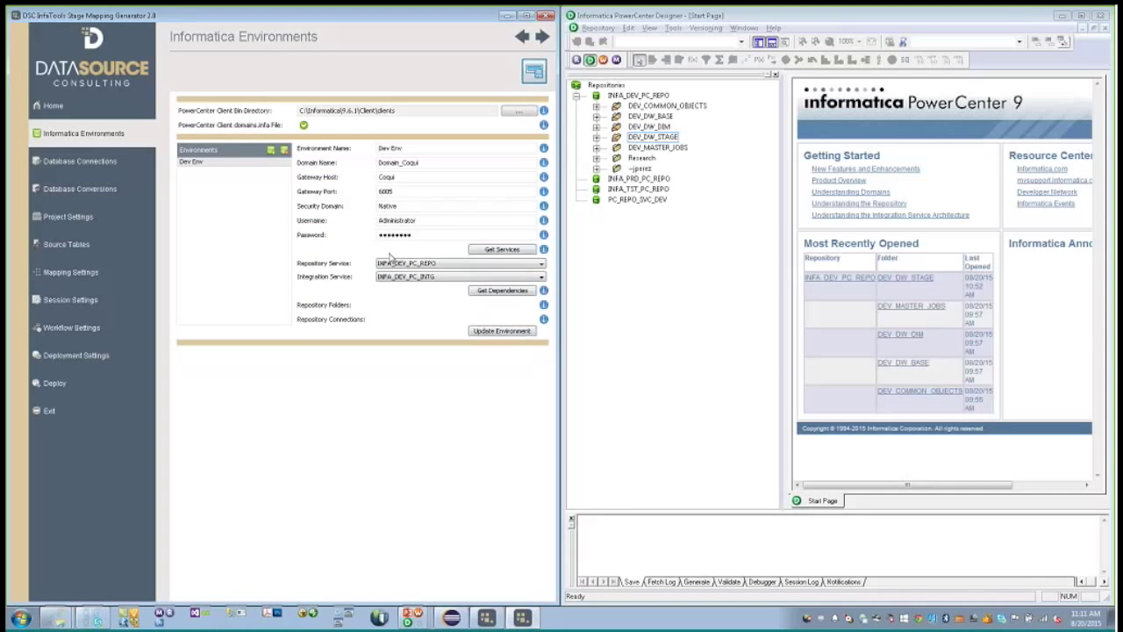
click(402, 265)
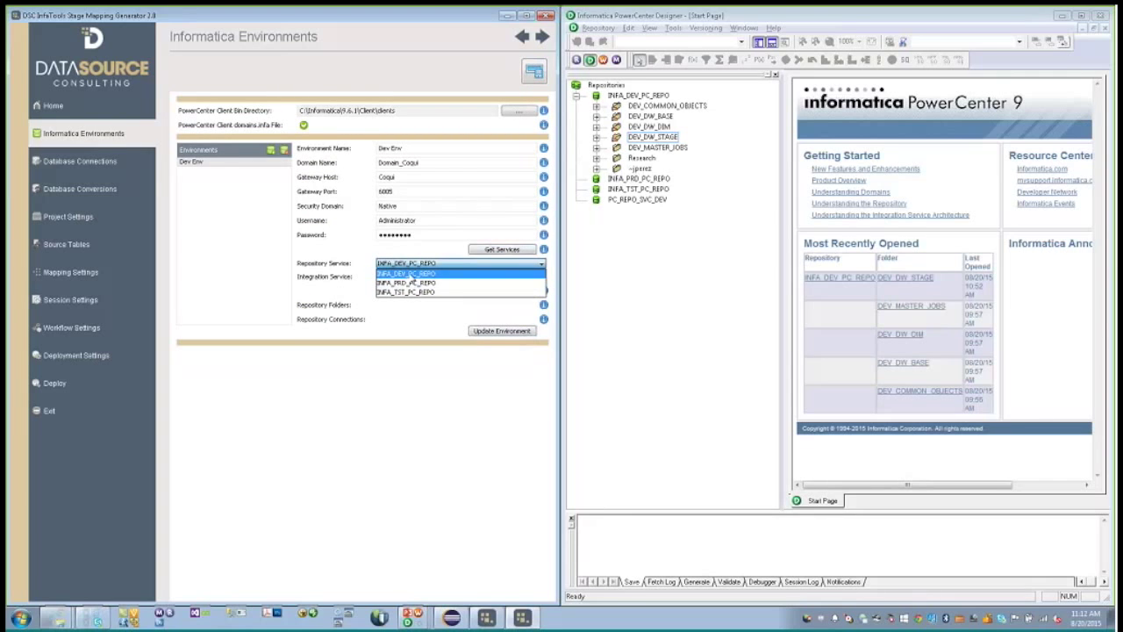
click(409, 272)
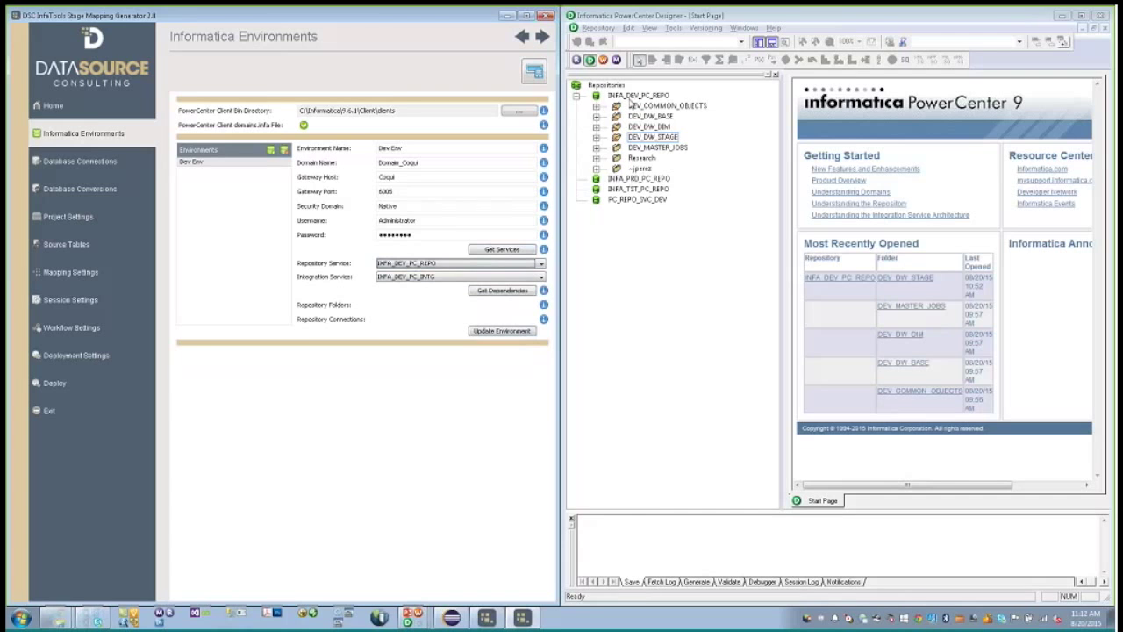
click(451, 265)
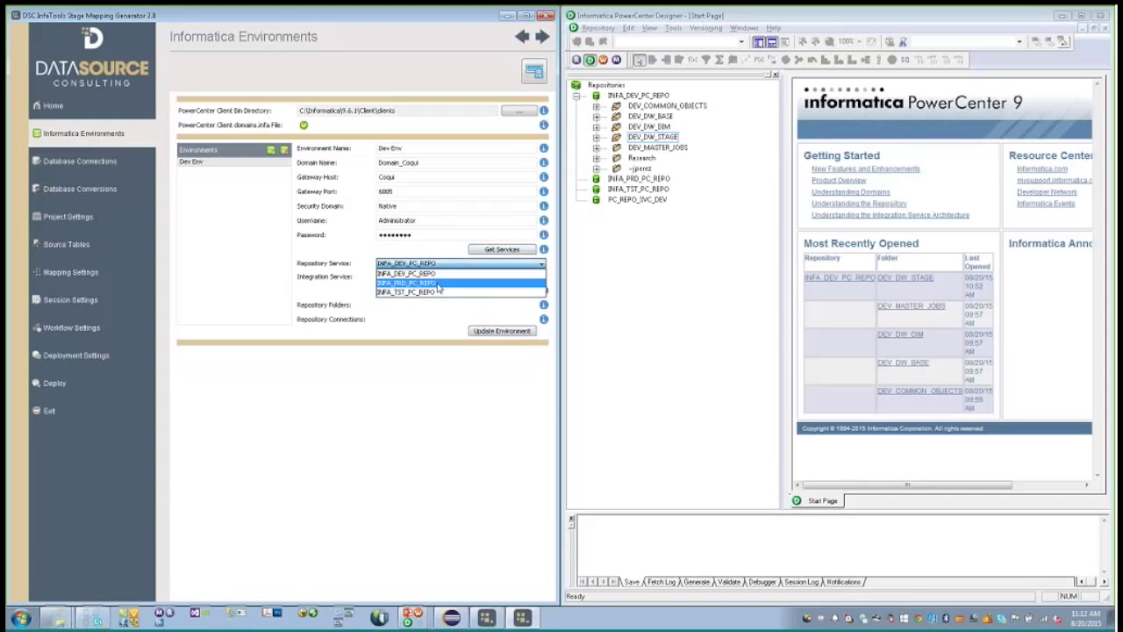
click(443, 274)
click(433, 278)
click(431, 284)
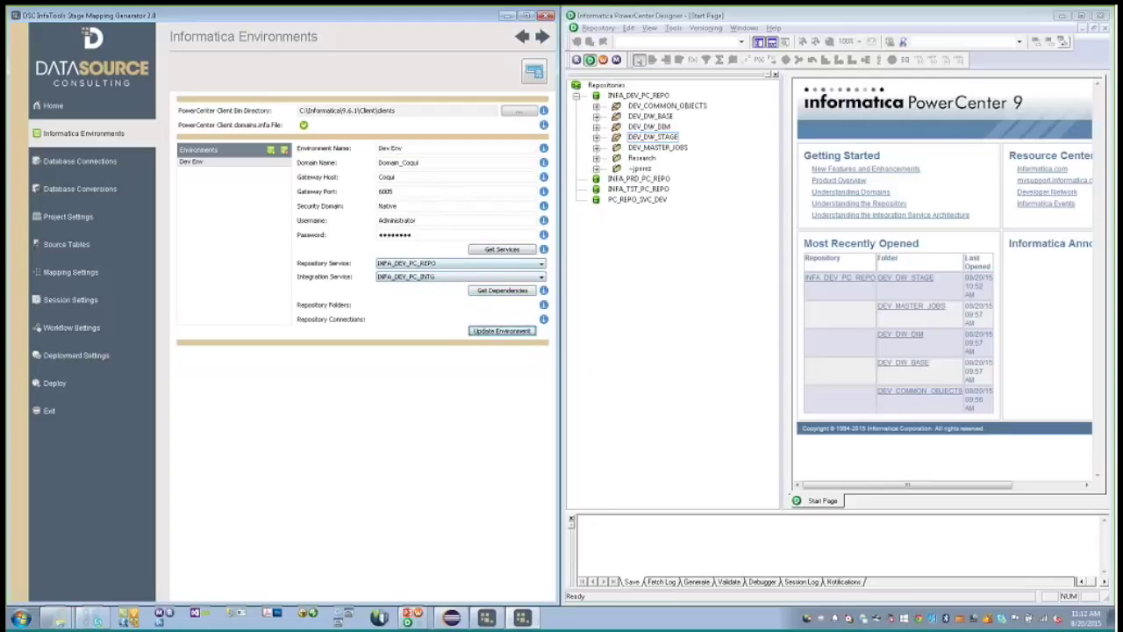
click(445, 266)
click(449, 271)
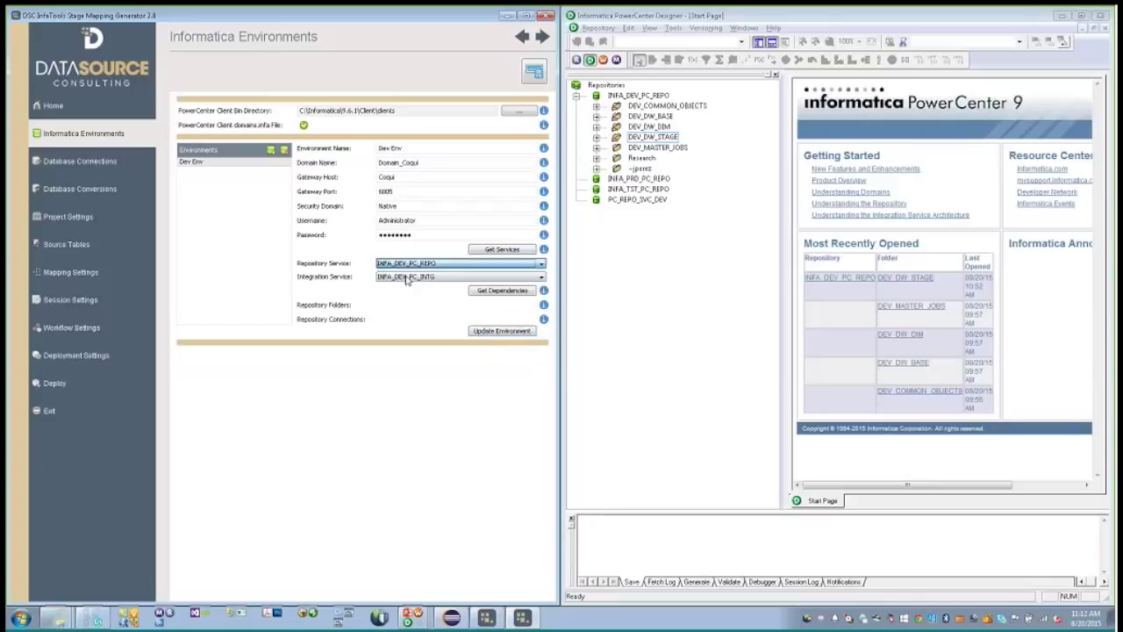
- Get the service dependencies and save the Dev Env environment
click(494, 295)
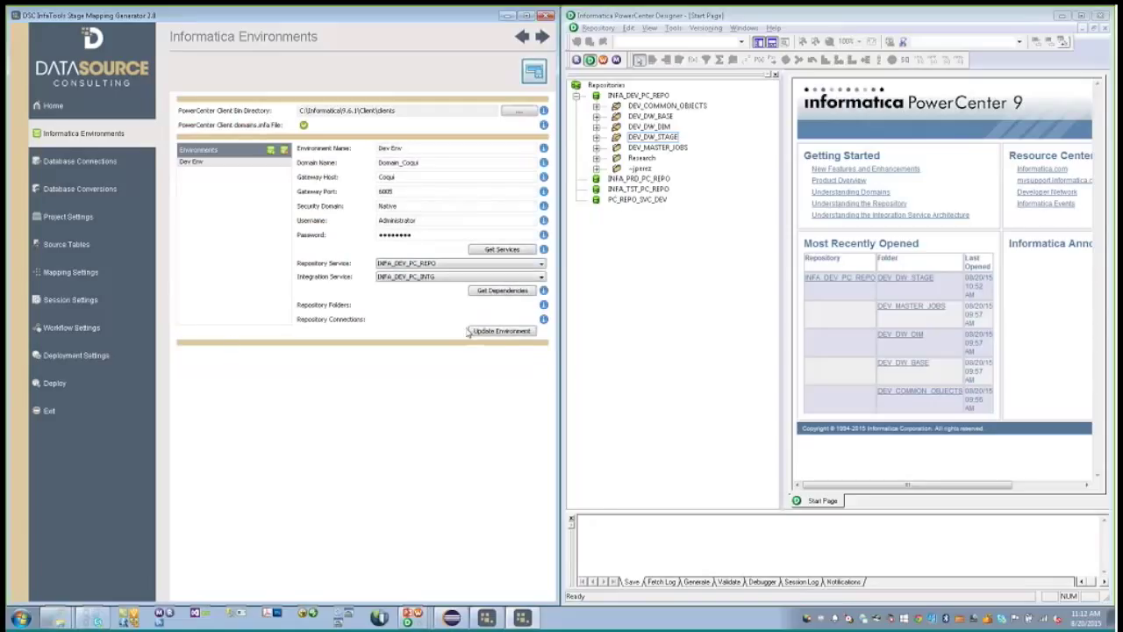
click(481, 335)
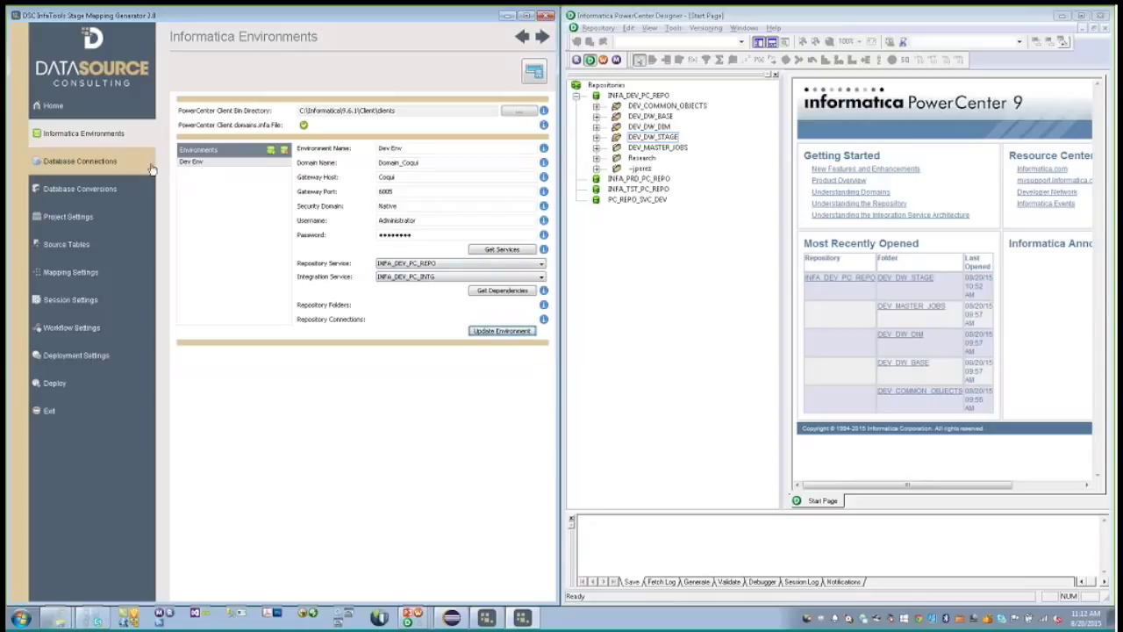
click(118, 165)
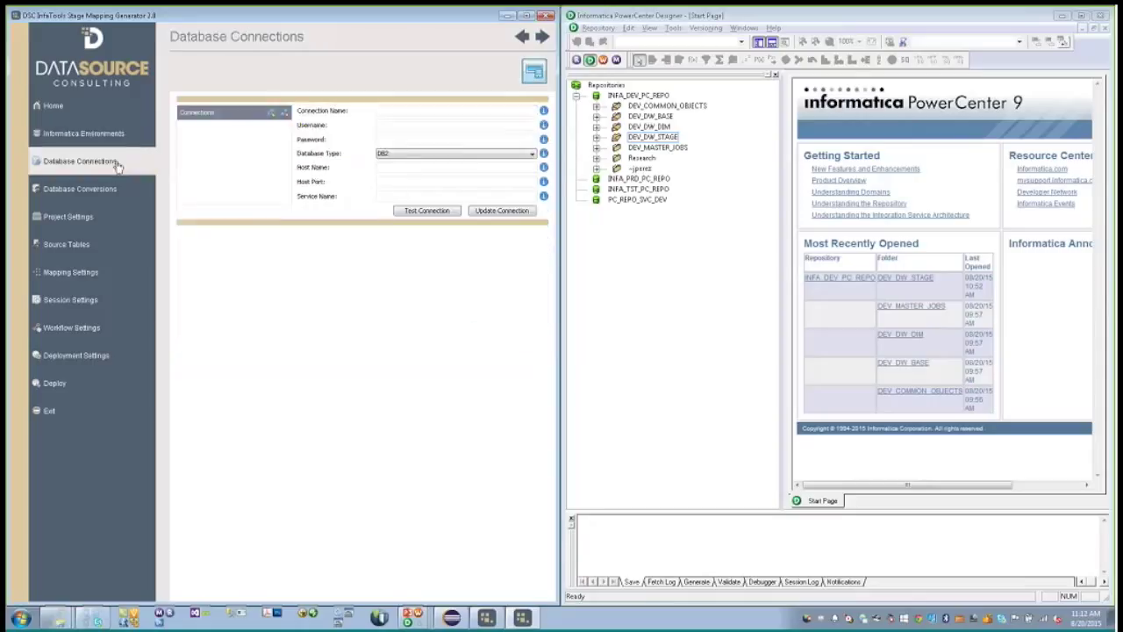
- Add connection src_MSQLS_2014 with the service account username and password
click(271, 112)
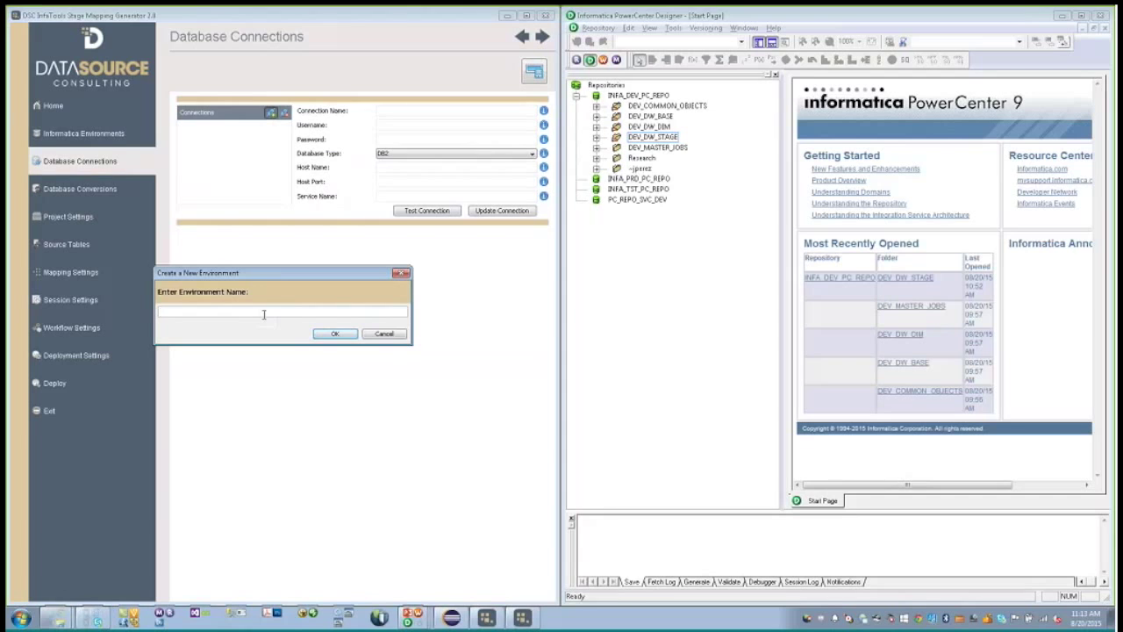
text(d)
text(M)
text(SQLS_201)
text(4)
key(Return)
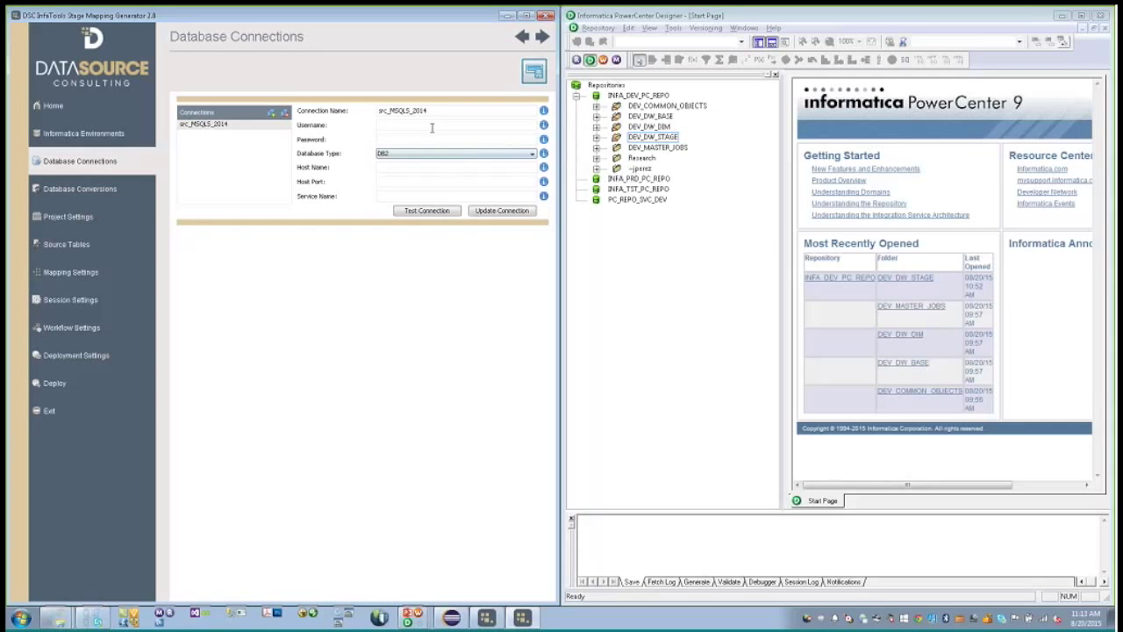
text(infa_svc)
key(Tab)
text(********)
key(Tab)
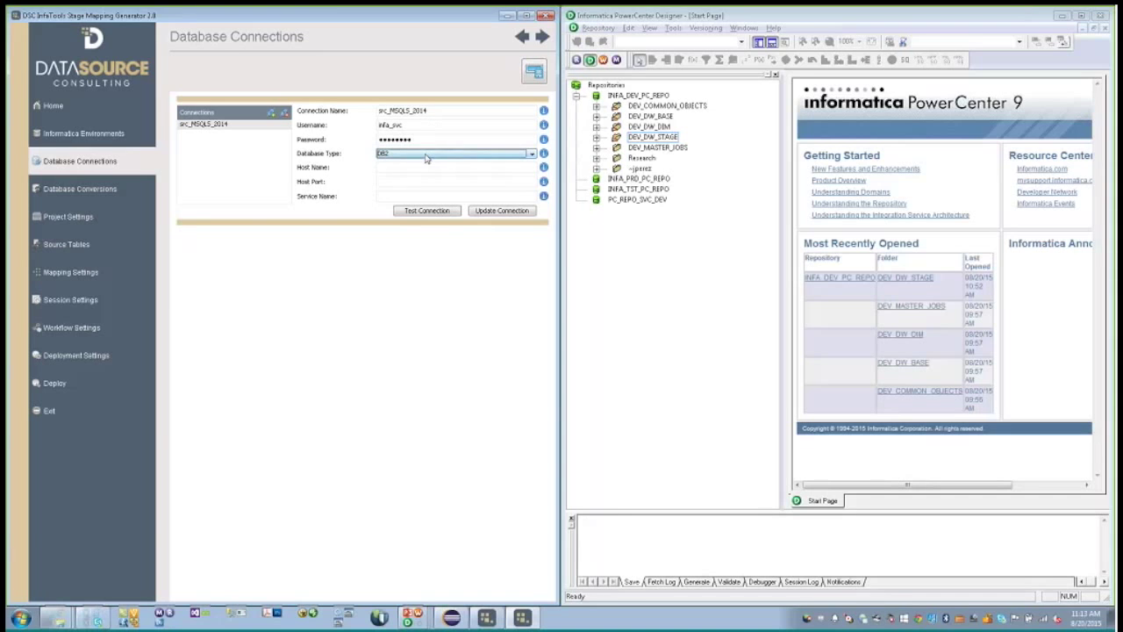
- Make it a Microsoft SQL Server connection on host coqui, port 1433, and confirm it tests valid
click(426, 154)
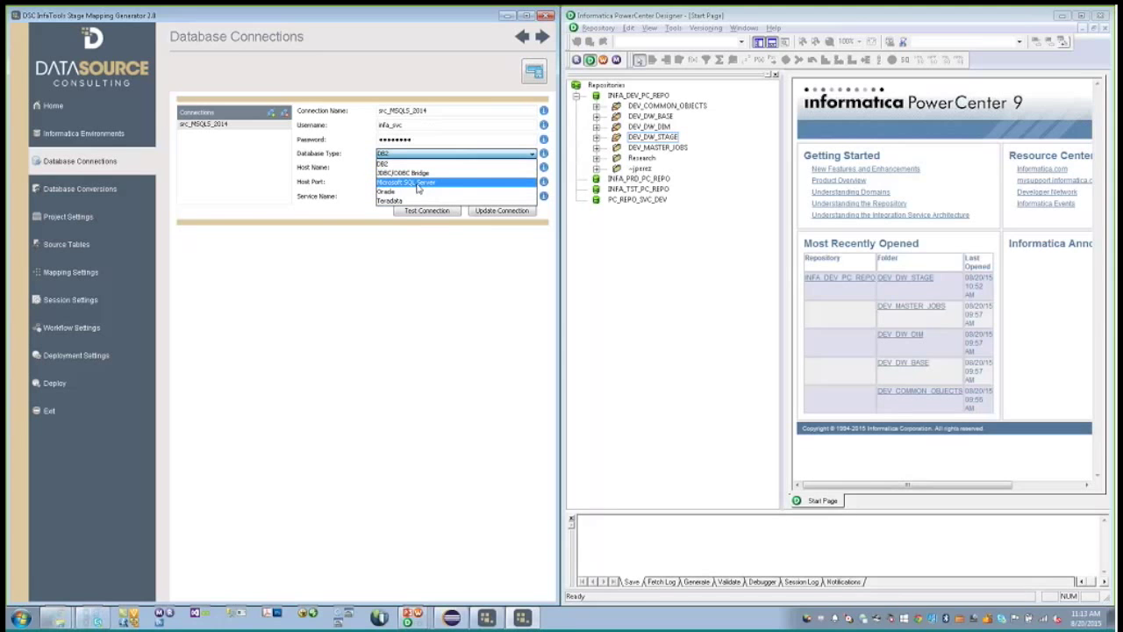
click(418, 184)
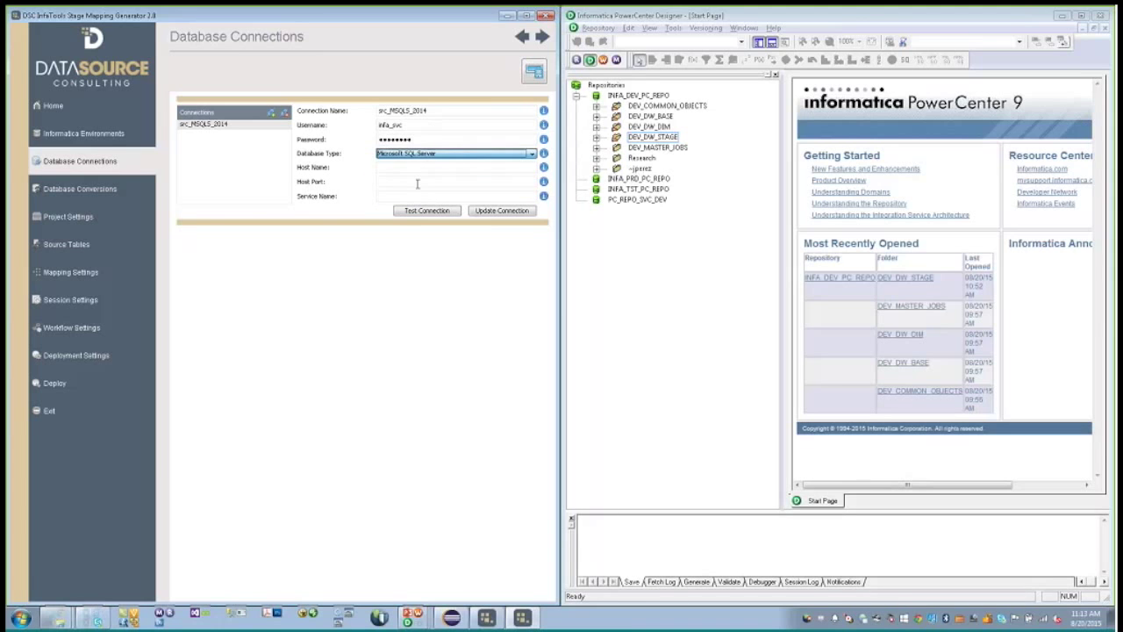
click(416, 166)
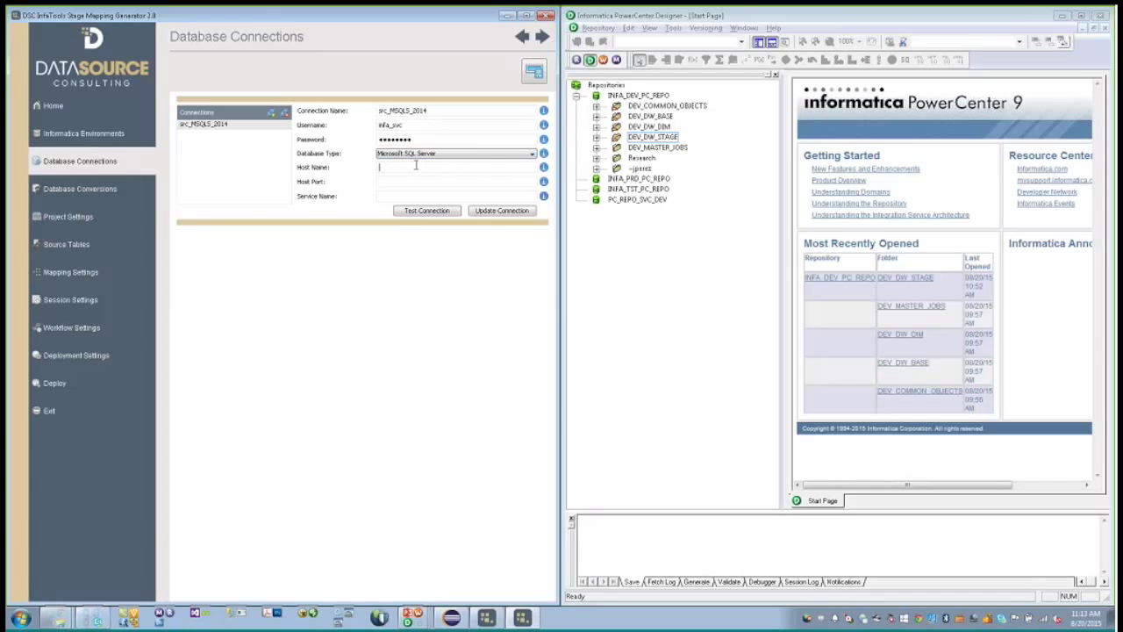
text(coqui)
key(Tab)
text(1433)
click(445, 214)
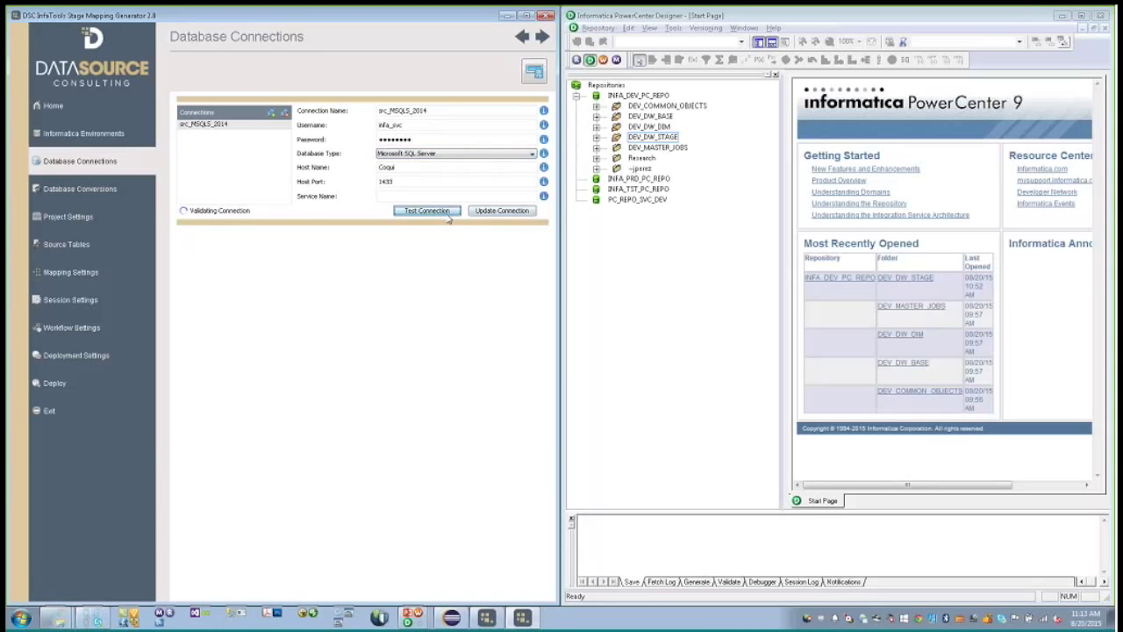
click(282, 324)
click(271, 113)
- Name the new connection trg_ORA_11g and enter the DW_STAGE_BASEBALL schema credentials
text(trg_ORA)
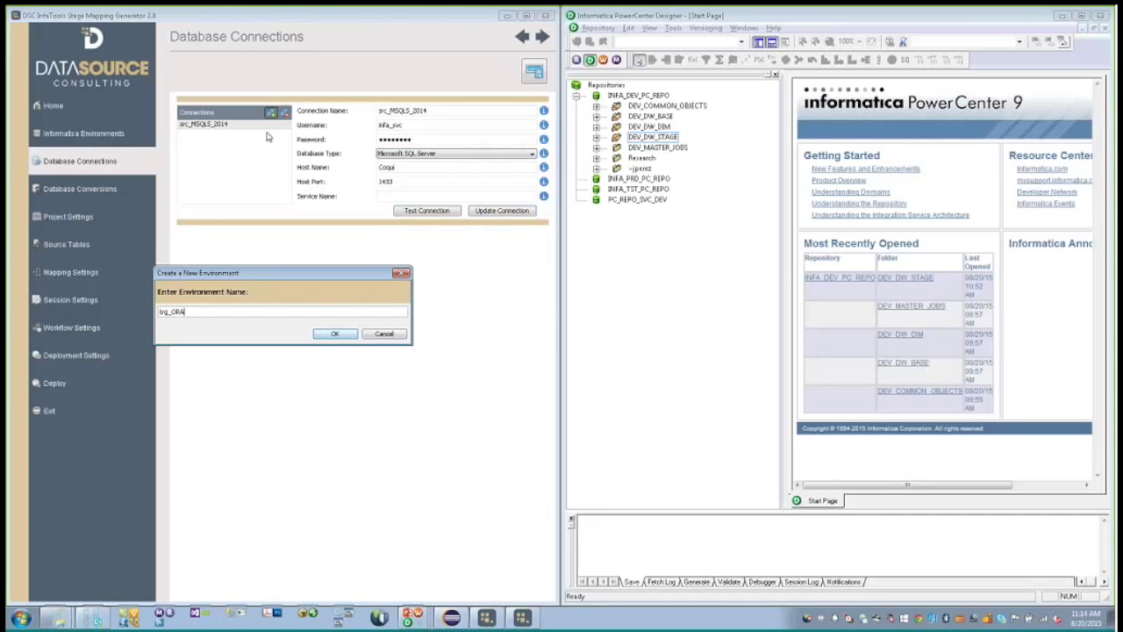
text(_11g)
click(335, 333)
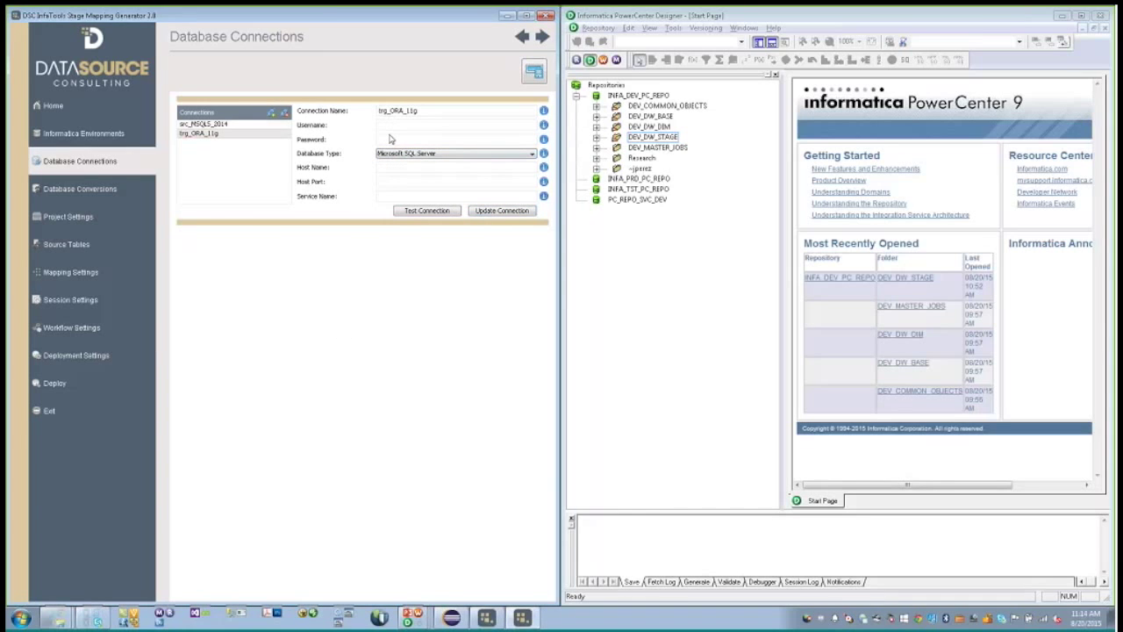
text(DW)
text(_STAGE_)
text(BASEBALL)
text(•••)
text(•••••)
- Make it Oracle on host Coqui, port 1521, service oralocal; test and save it
click(456, 153)
click(433, 193)
click(423, 168)
text(Co)
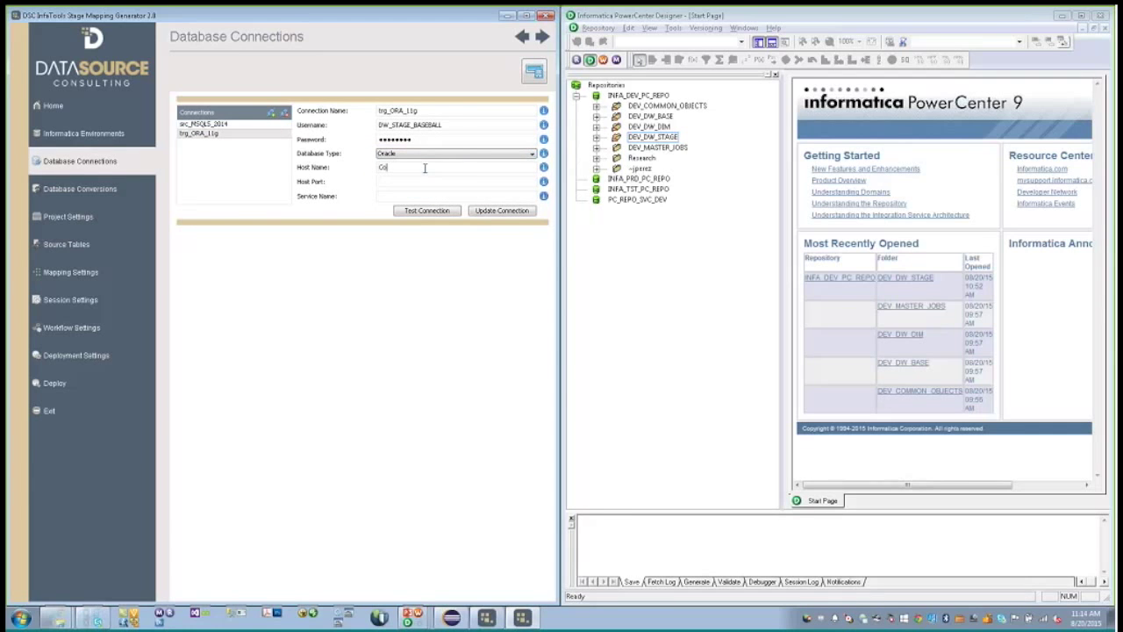
text(qui)
key(Tab)
text(1521)
key(Tab)
text(oralocal)
click(421, 211)
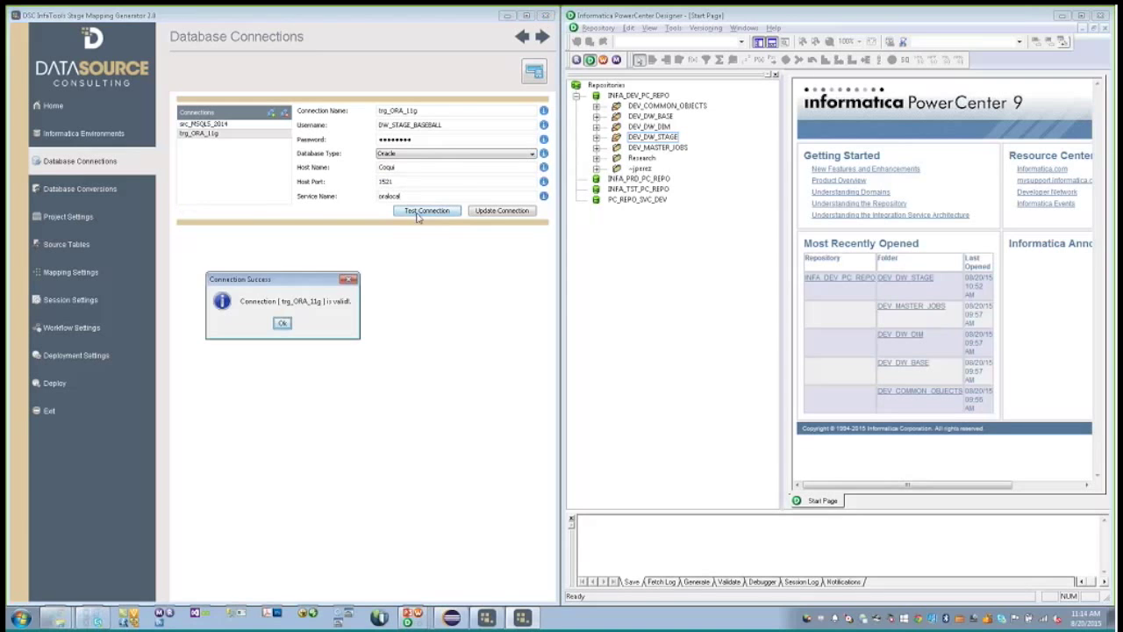
click(284, 324)
click(504, 211)
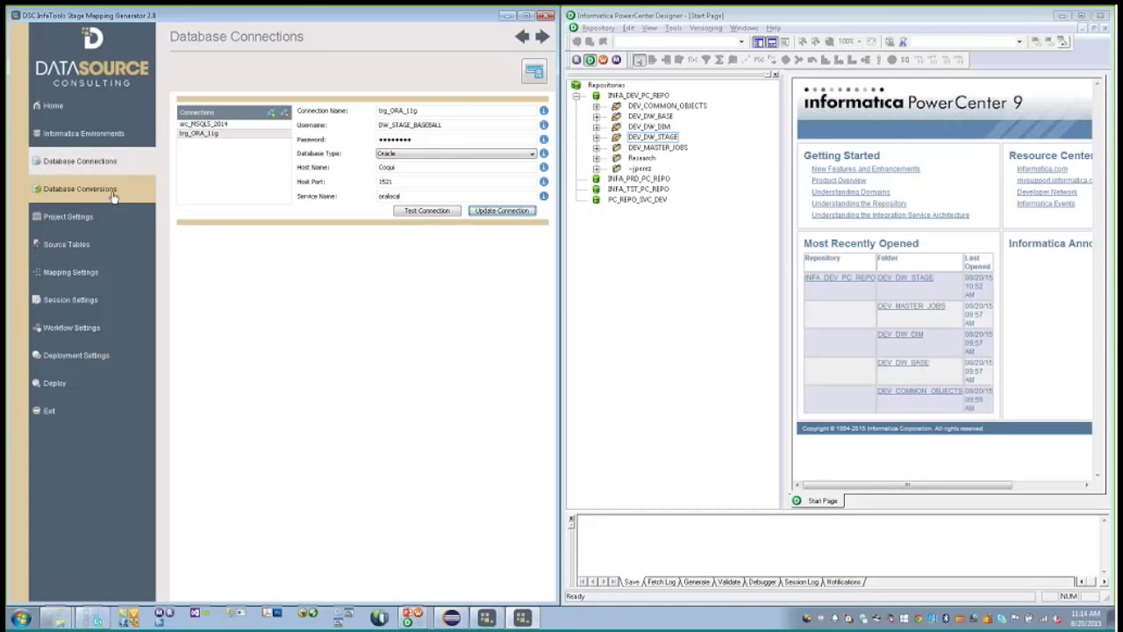
- For Microsoft SQL Server to Oracle conversions, map CHAR to VARCHAR2(p)
click(75, 194)
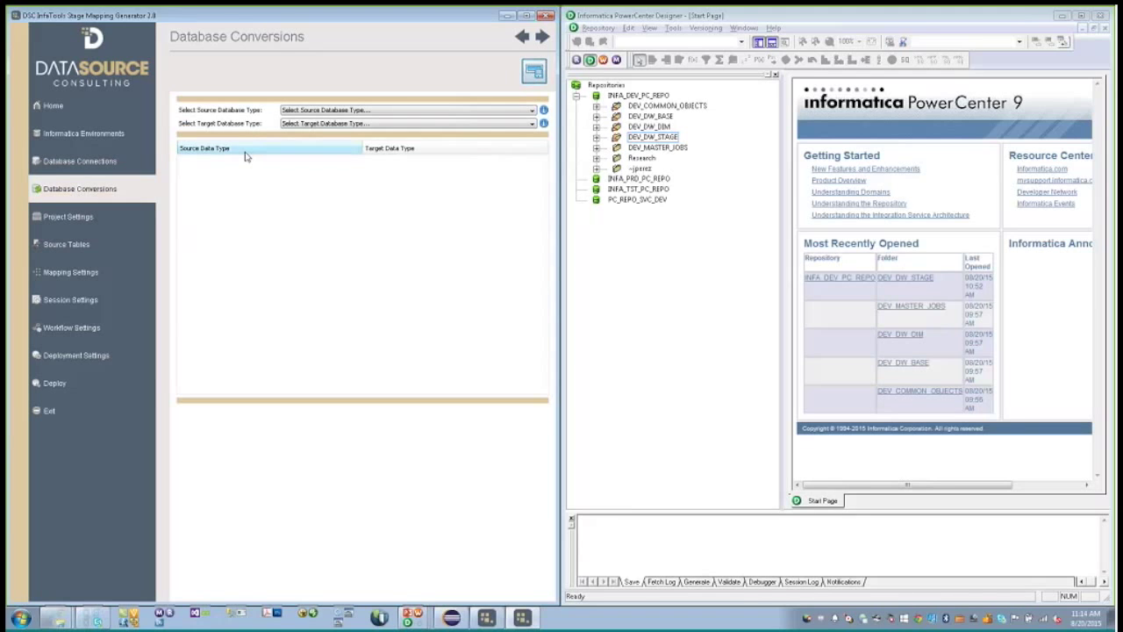
click(288, 109)
click(303, 129)
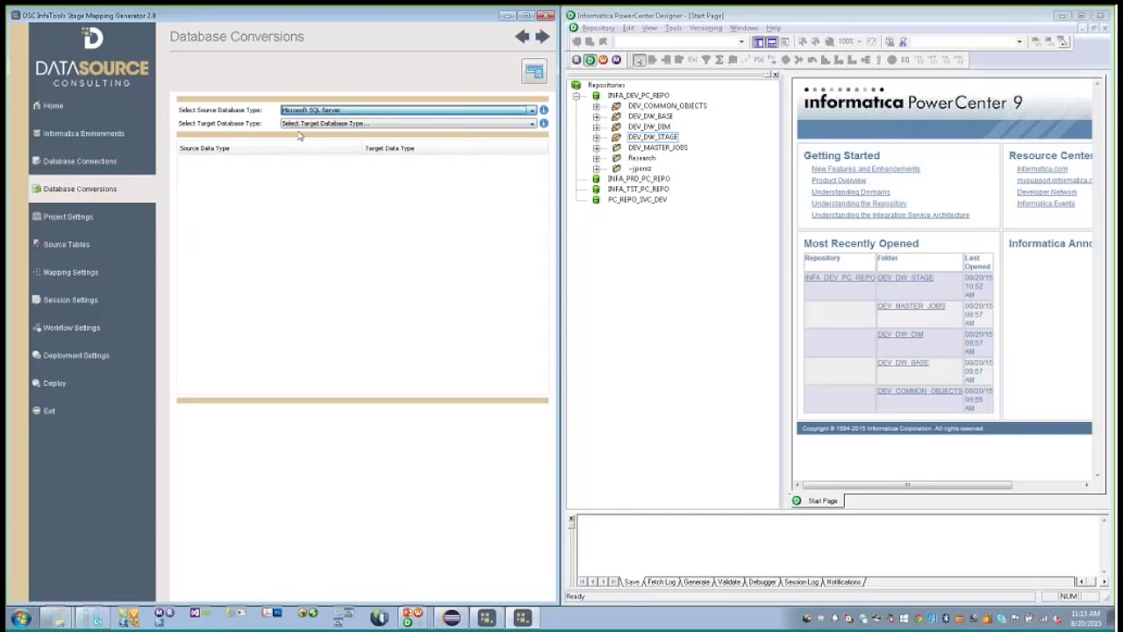
click(298, 124)
click(294, 152)
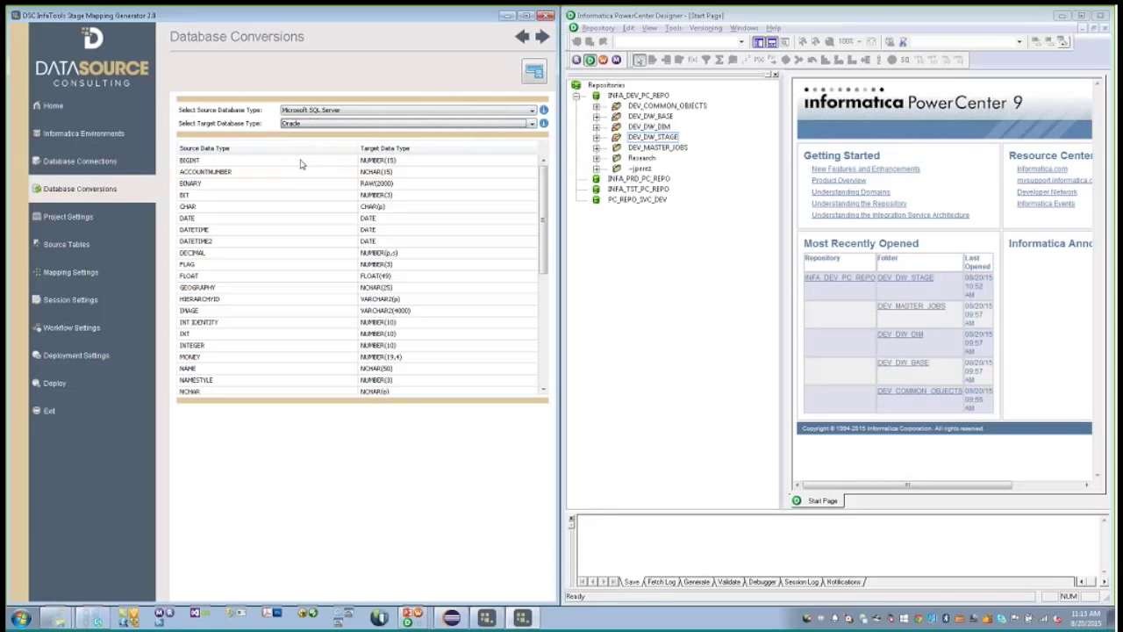
click(282, 208)
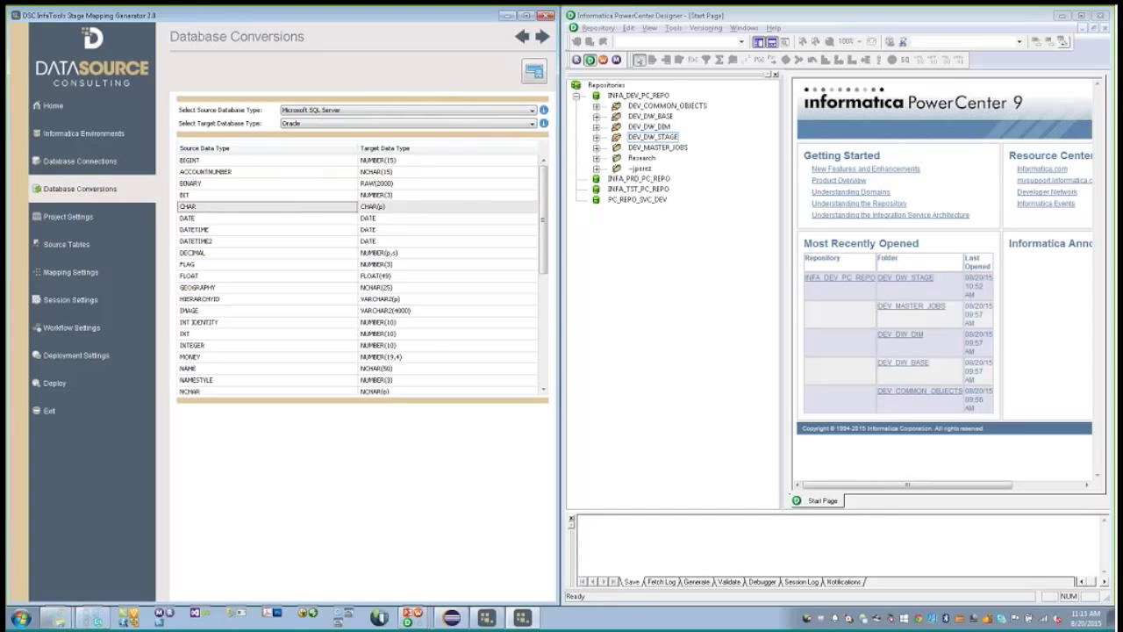
click(386, 208)
drag(533, 237, 533, 274)
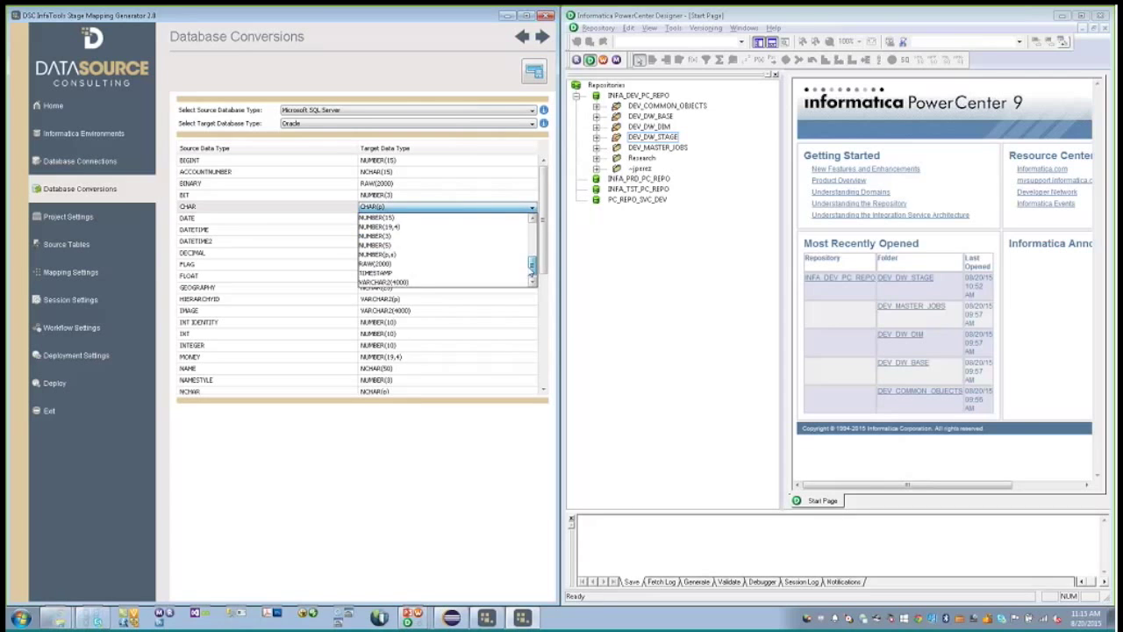
click(454, 283)
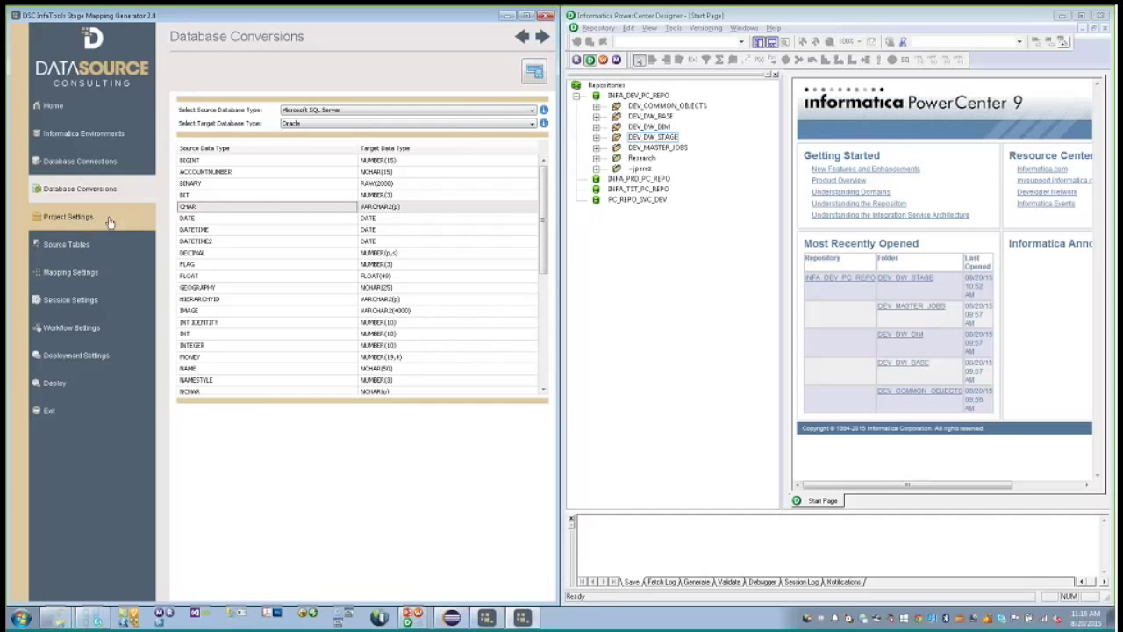
click(69, 220)
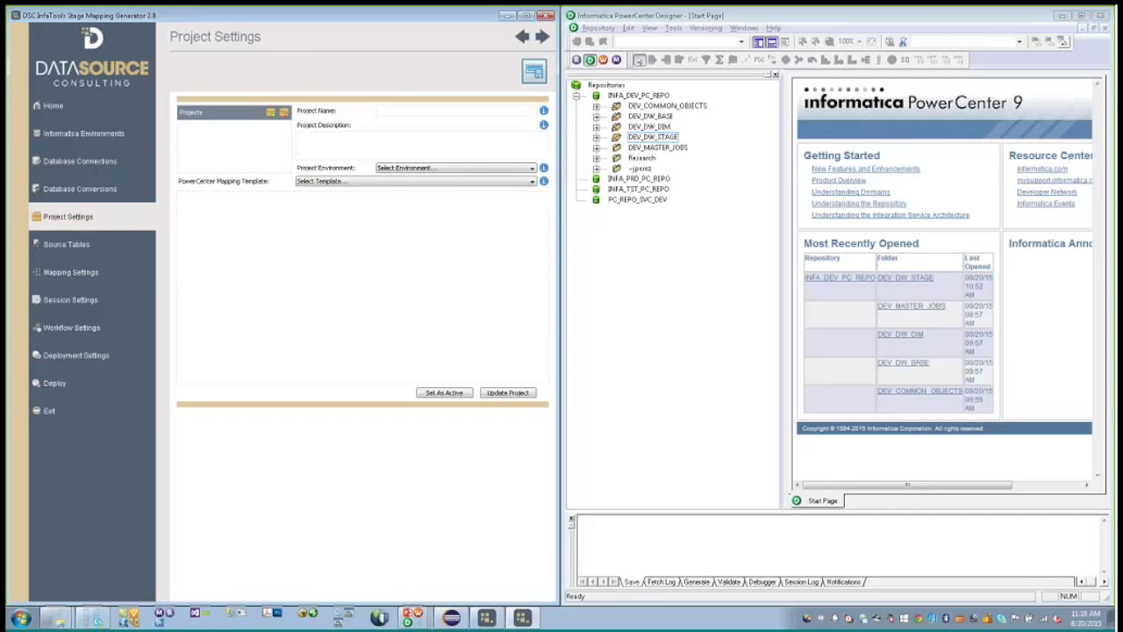
- Create project 'Dev Project' with description 'Project for Demo' and environment Dev Env
click(270, 113)
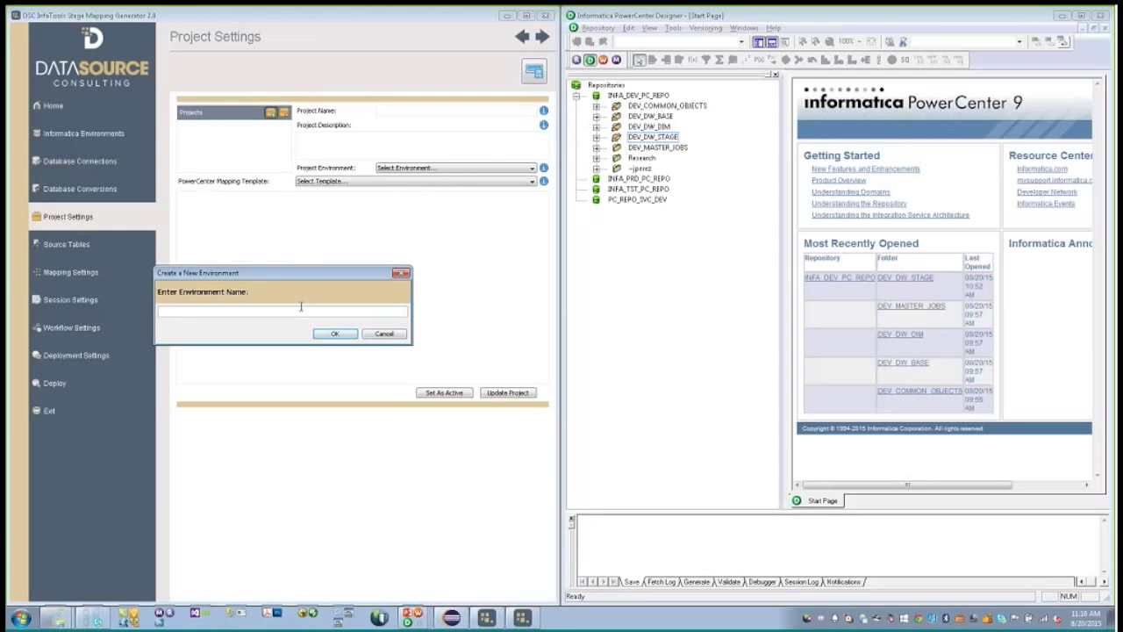
text(Dev)
text(Project)
key(Return)
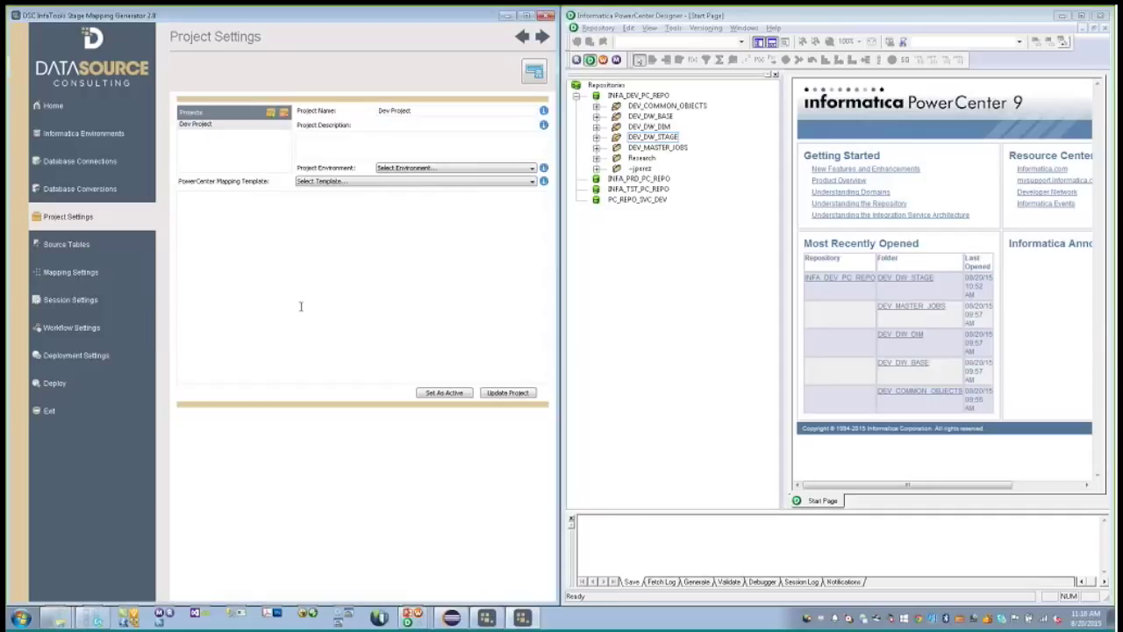
click(345, 149)
text(Project for Demo)
click(395, 170)
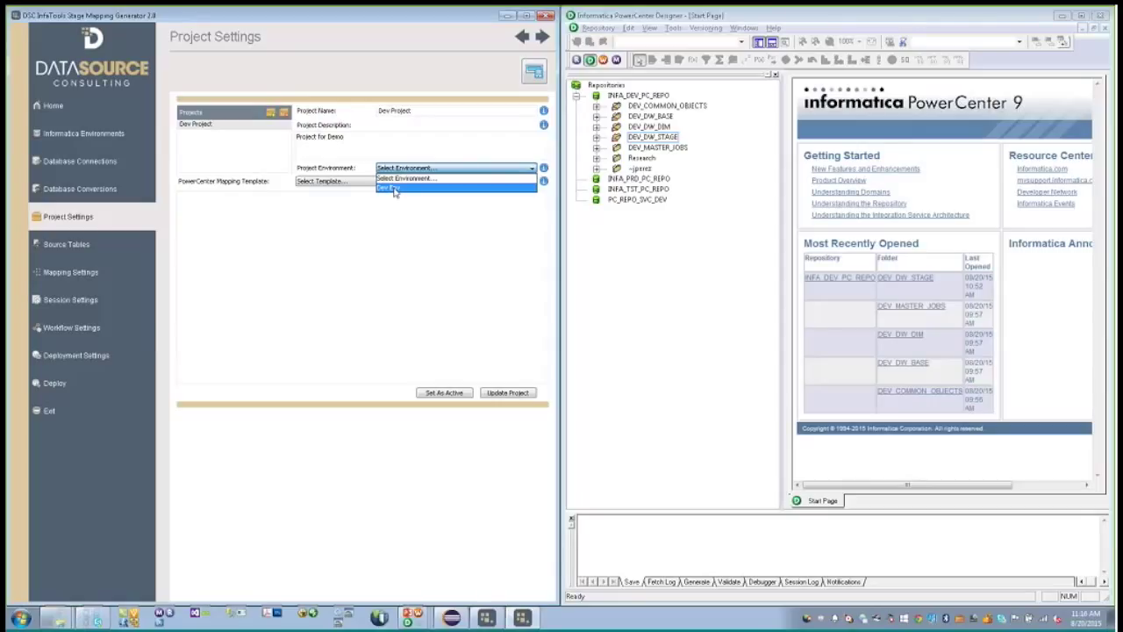
click(395, 190)
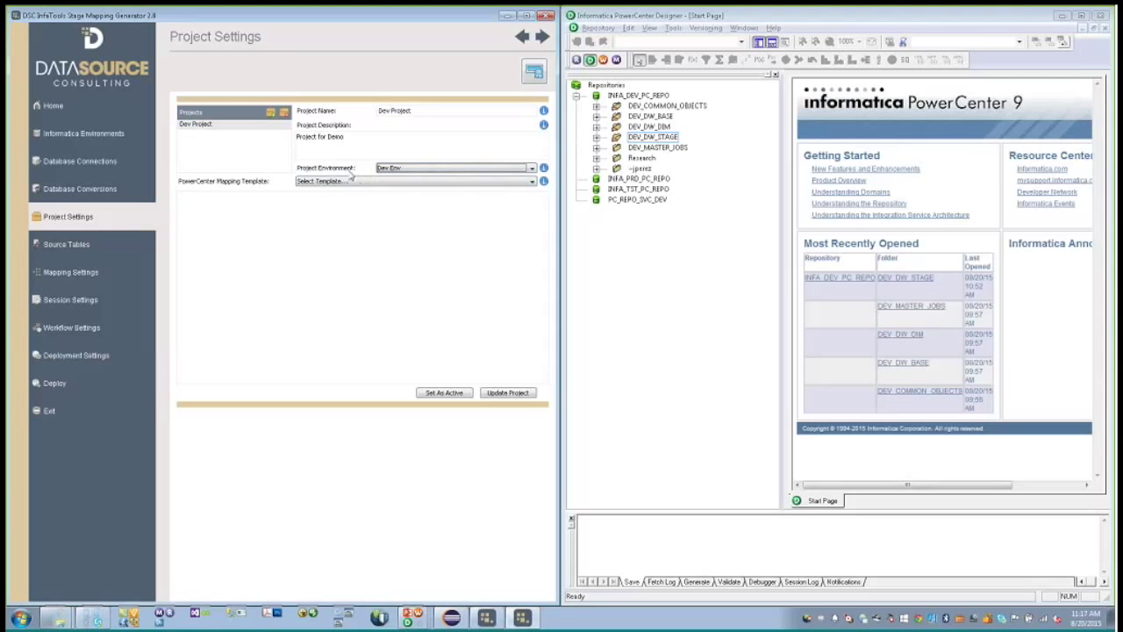
click(363, 183)
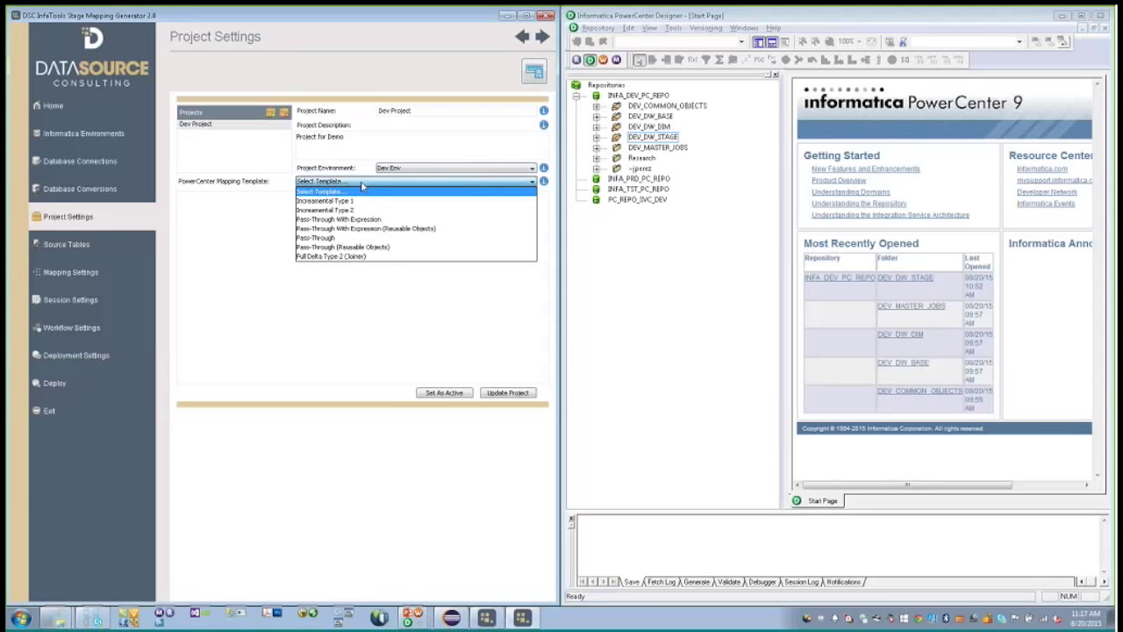
- Review the mapping templates and choose Pass-Through for Dev Project
click(361, 202)
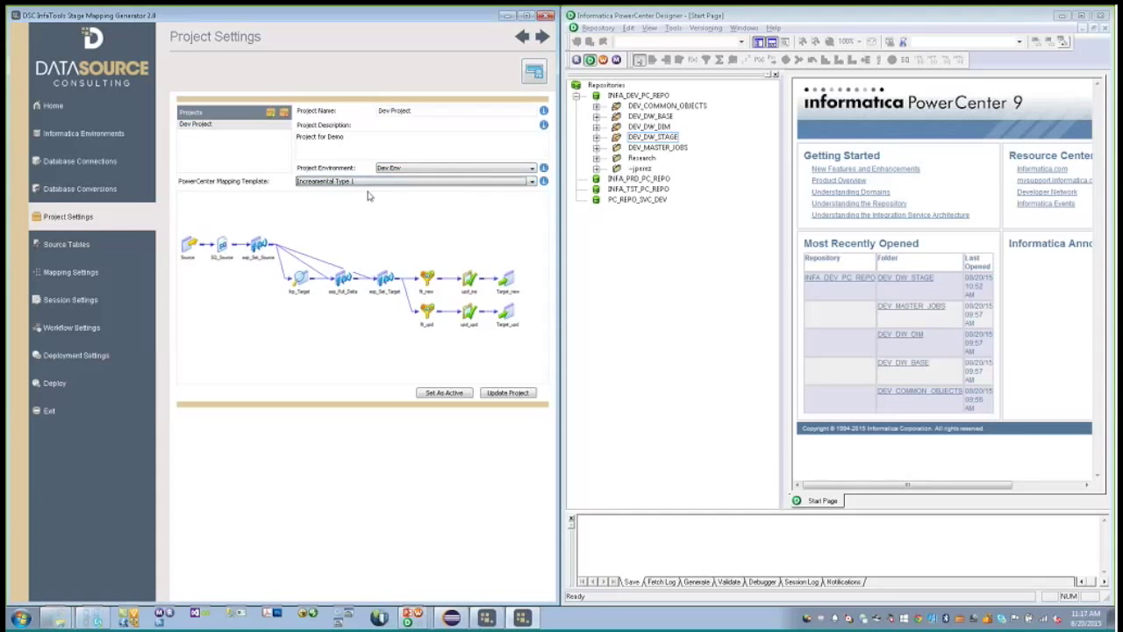
scroll(368, 183, down, 1)
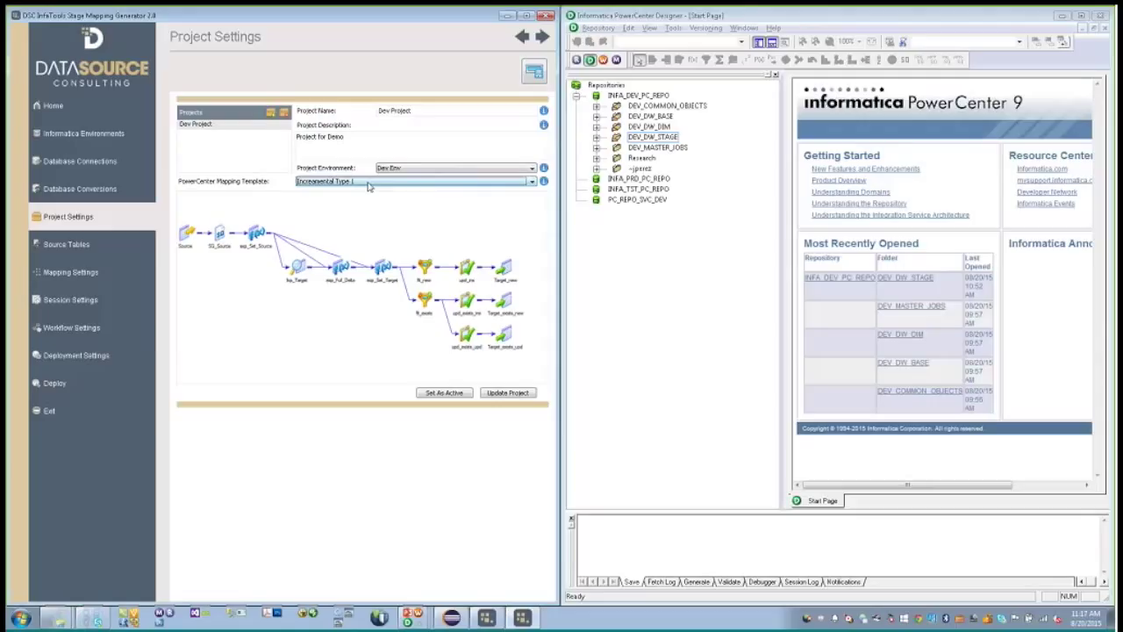
scroll(369, 183, down, 1)
scroll(369, 182, down, 1)
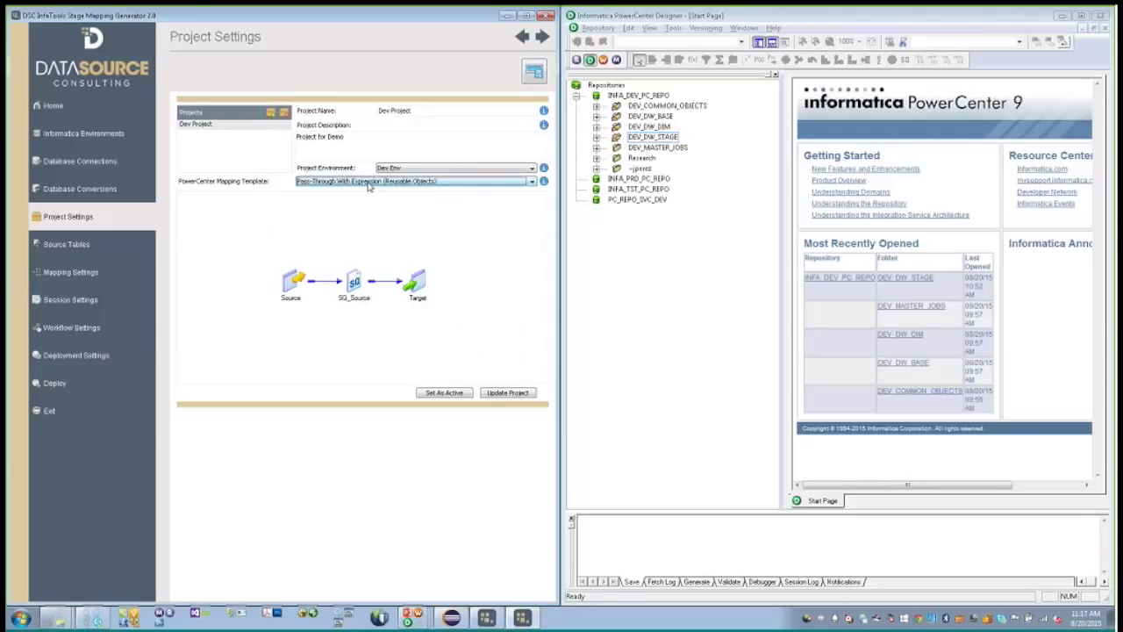
scroll(369, 183, down, 1)
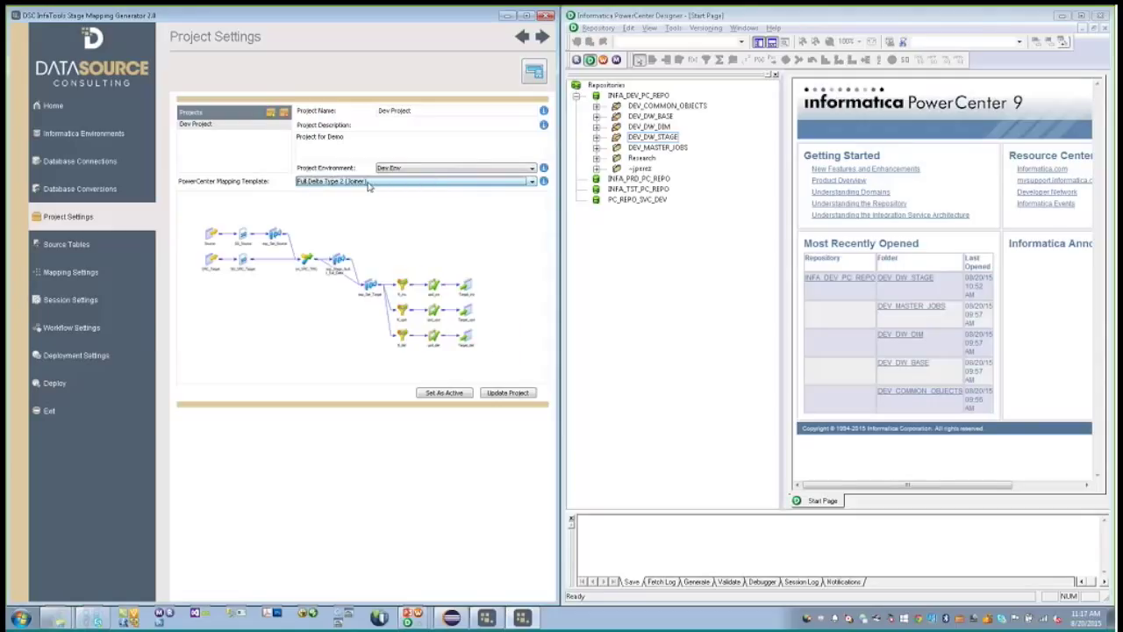
scroll(368, 182, down, 2)
scroll(369, 182, up, 2)
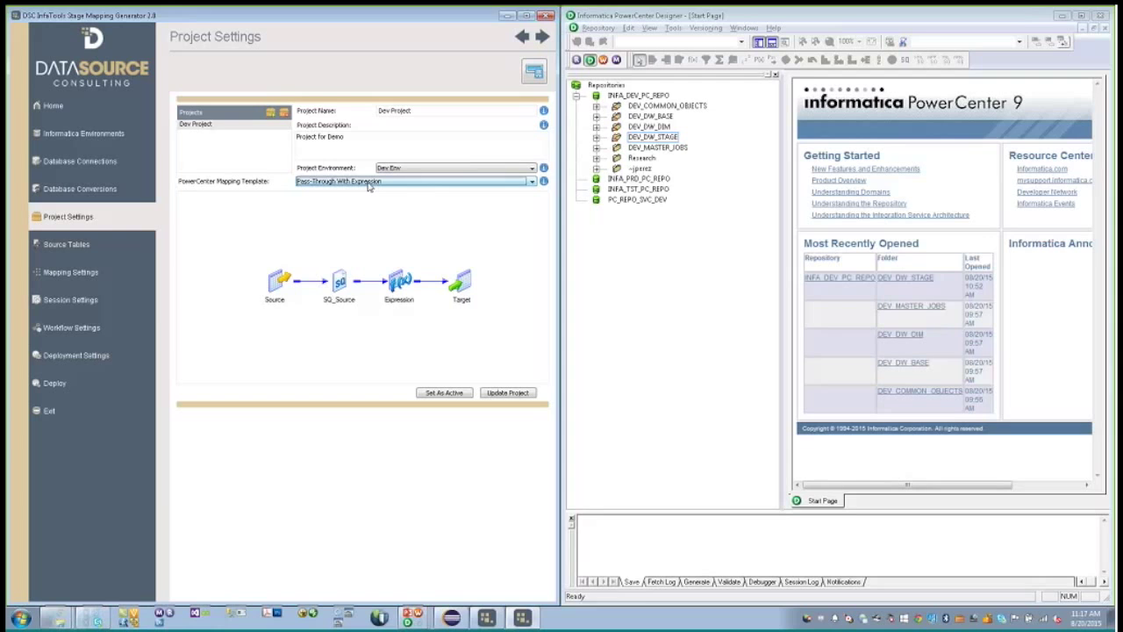
scroll(368, 184, down, 1)
click(369, 183)
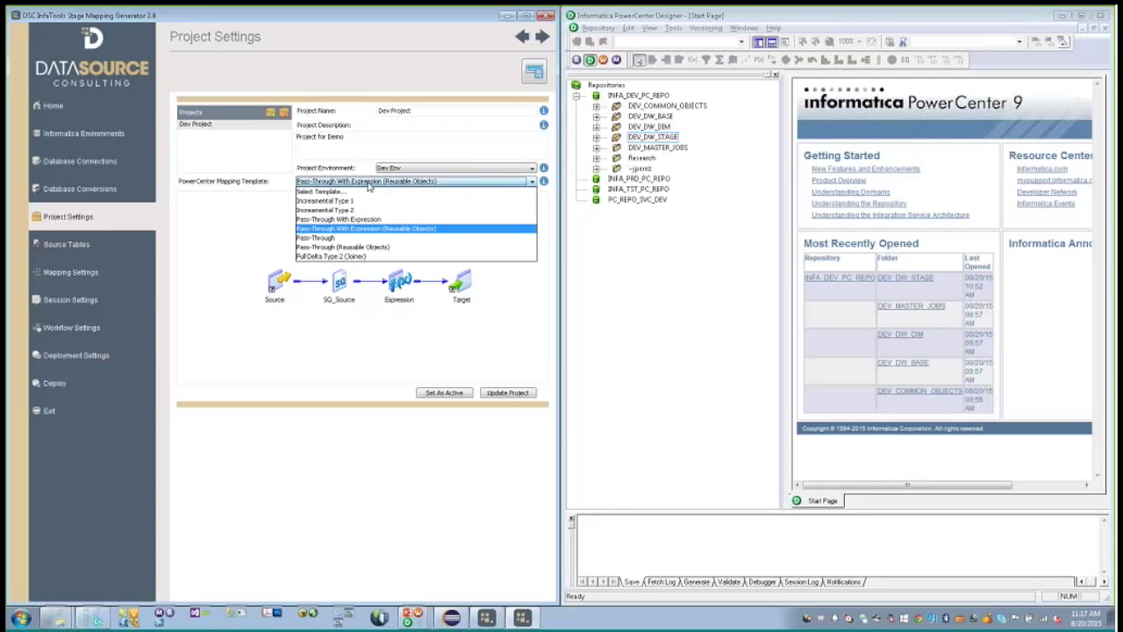
click(371, 210)
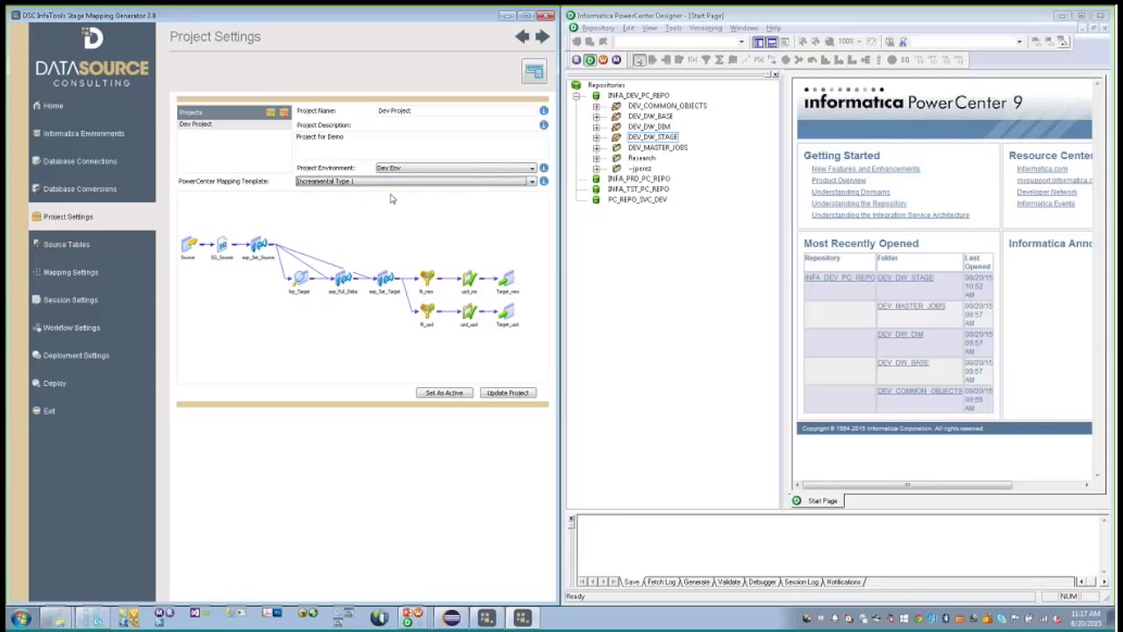
click(395, 181)
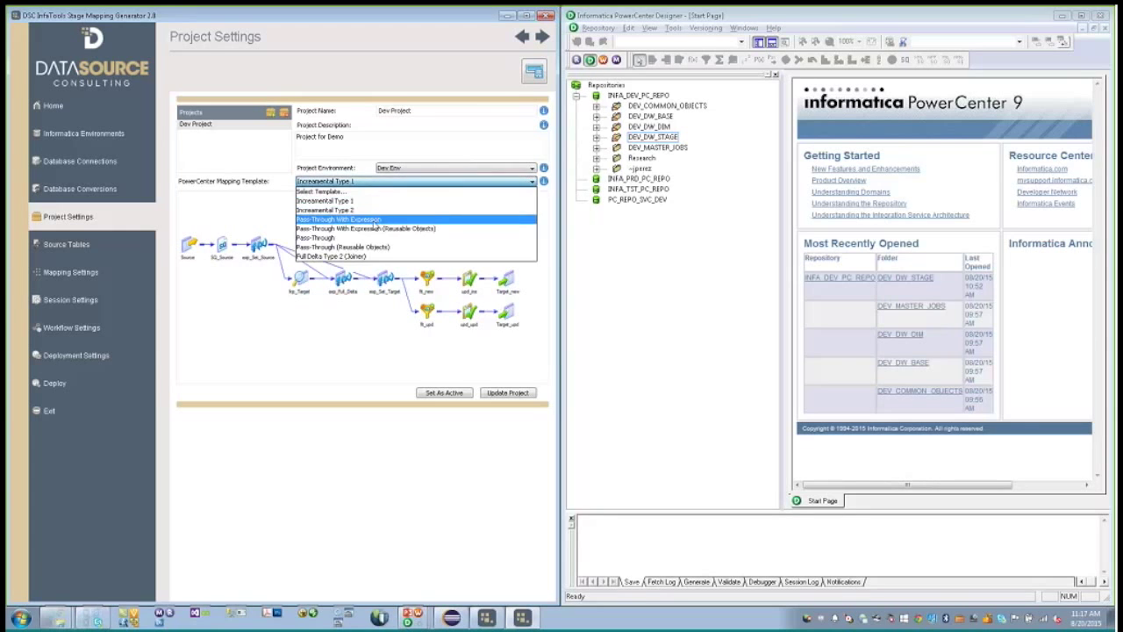
click(362, 240)
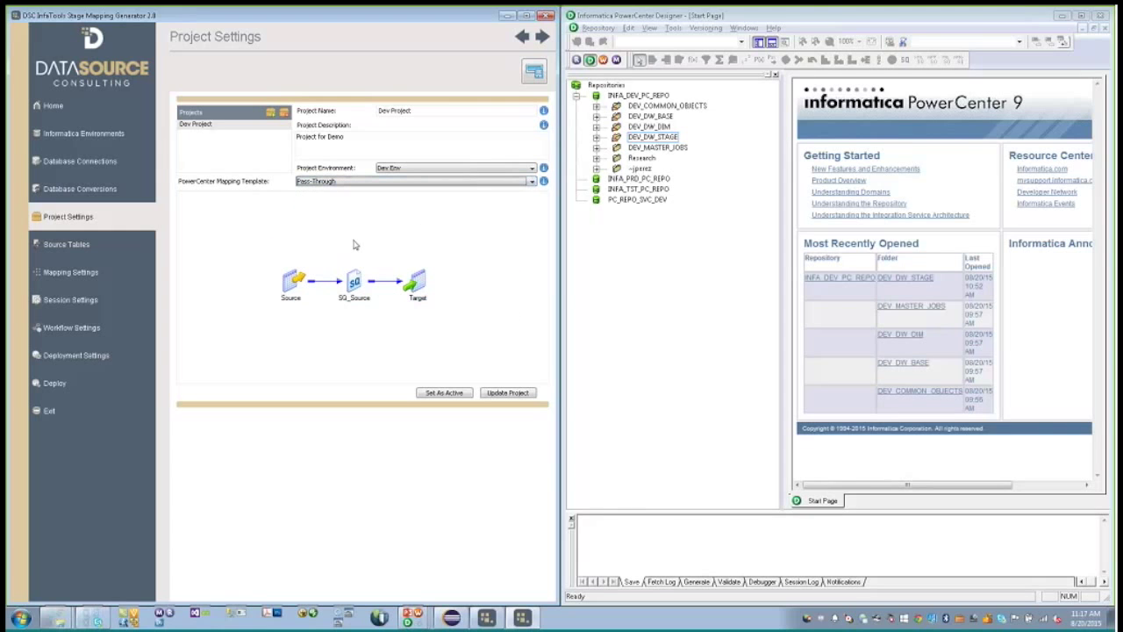
- Save Dev Project and set it as the active project
click(507, 392)
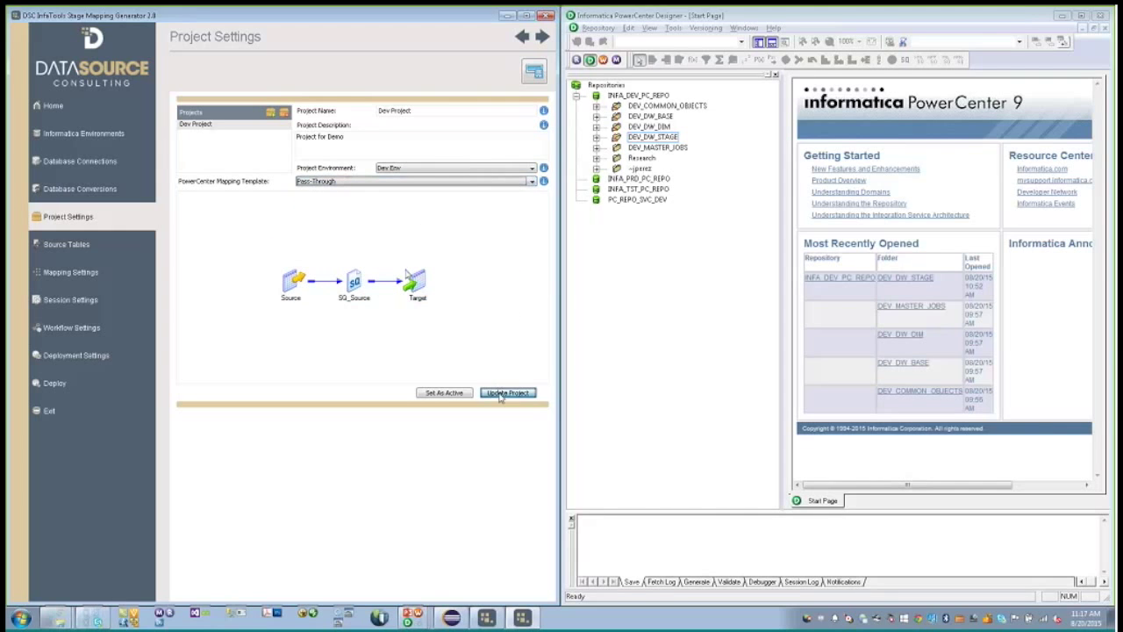
click(433, 397)
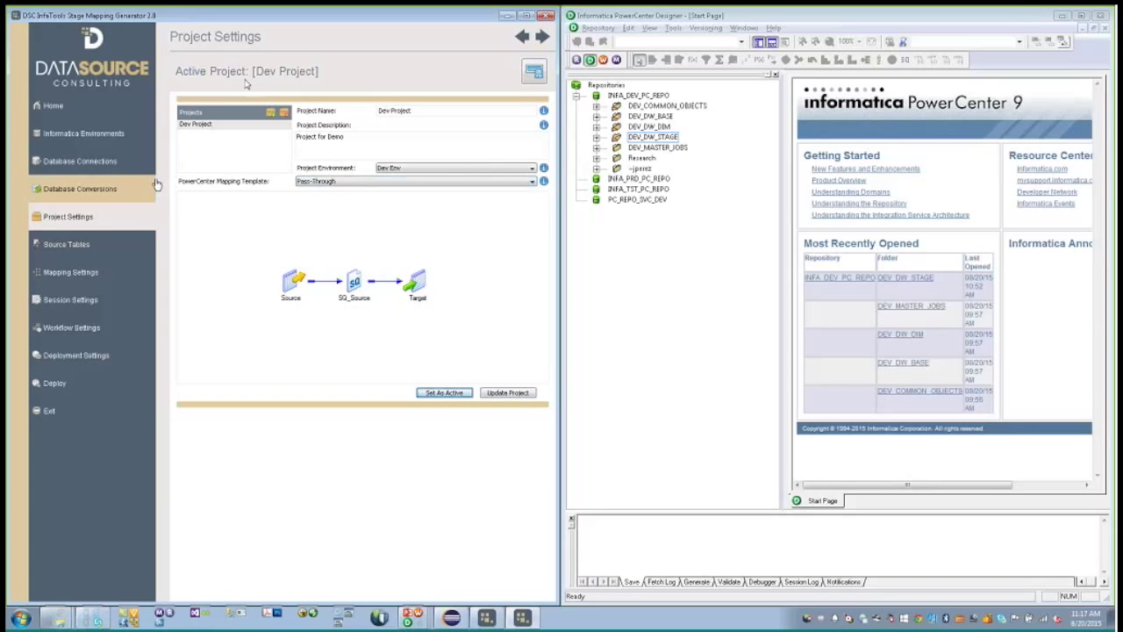
click(69, 249)
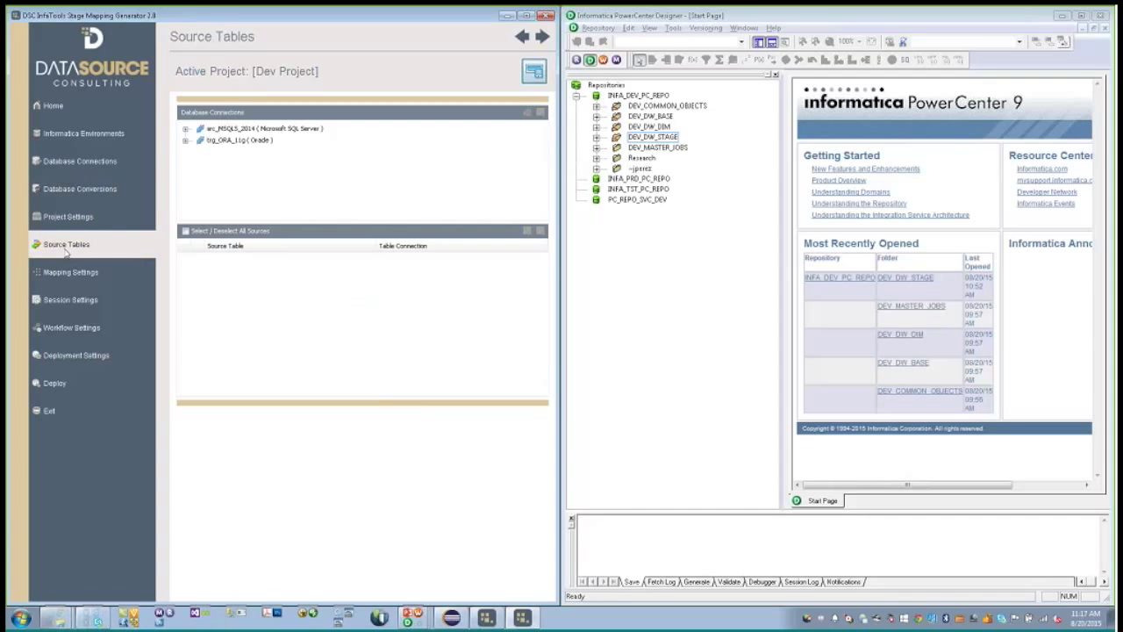
- Add Baseball dbo tables AllstarFull, Appearances, AwardsManagers and AwardsPlayers as source tables
double_click(231, 130)
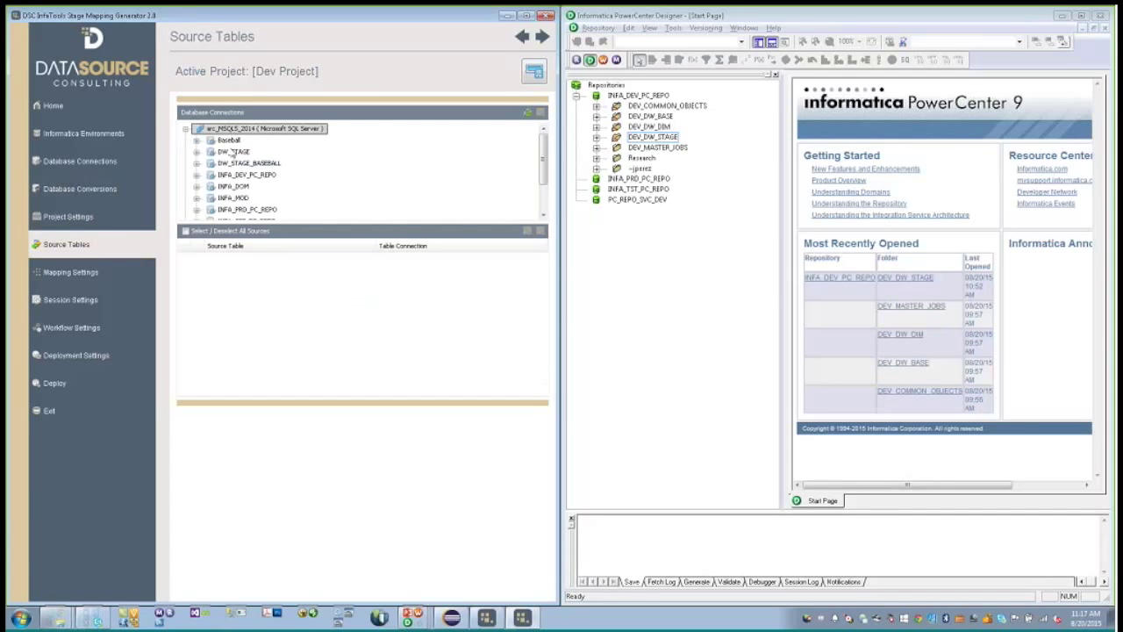
double_click(232, 130)
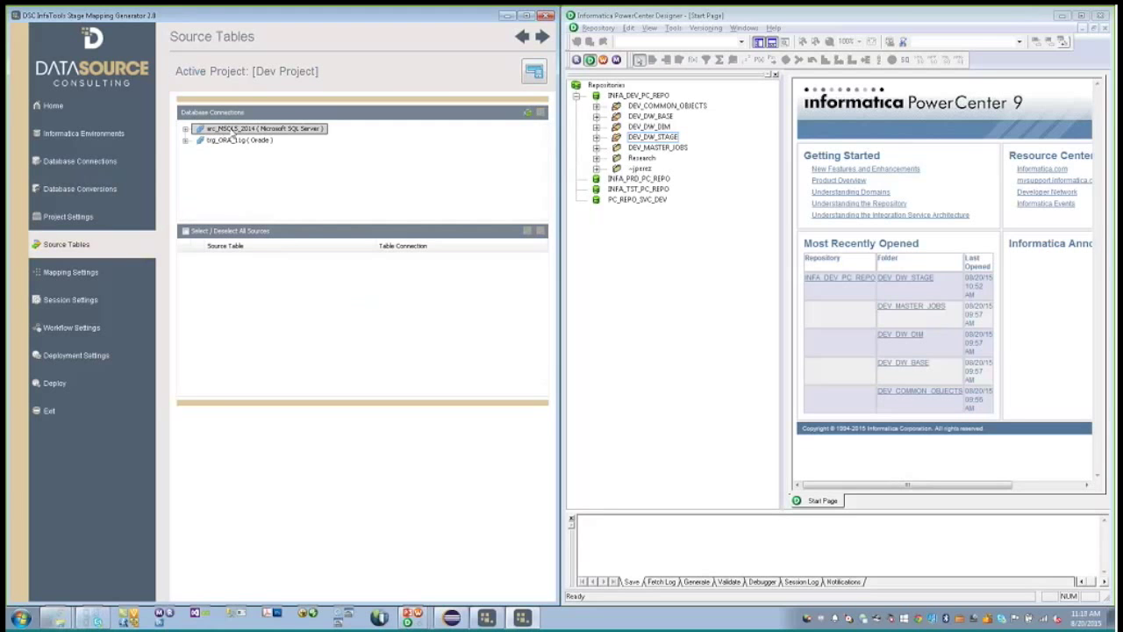
double_click(234, 130)
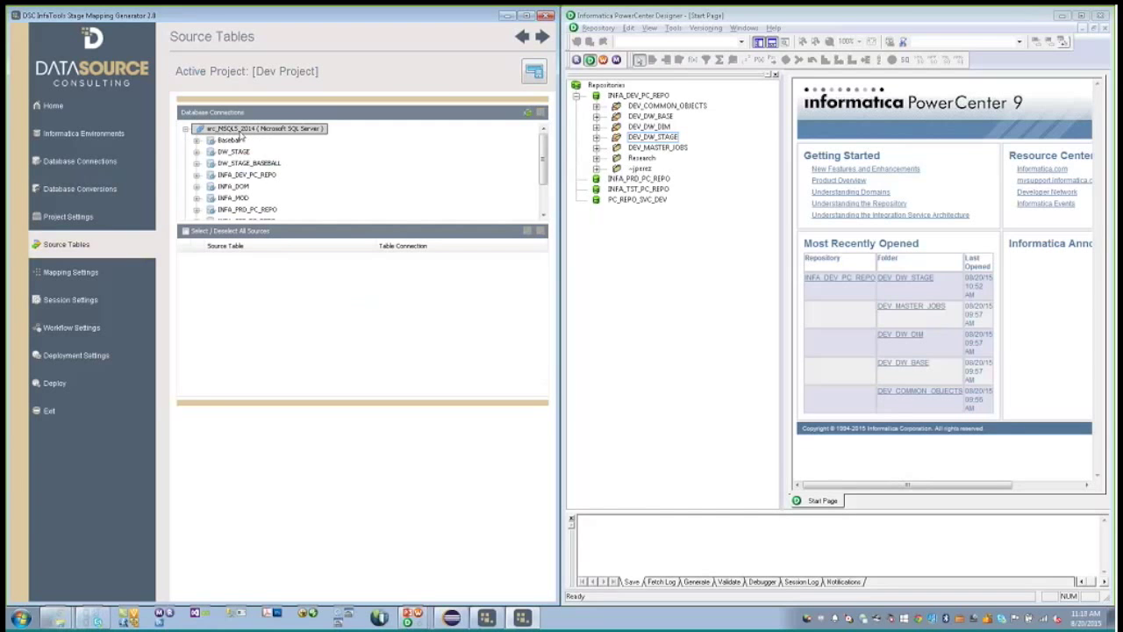
double_click(227, 140)
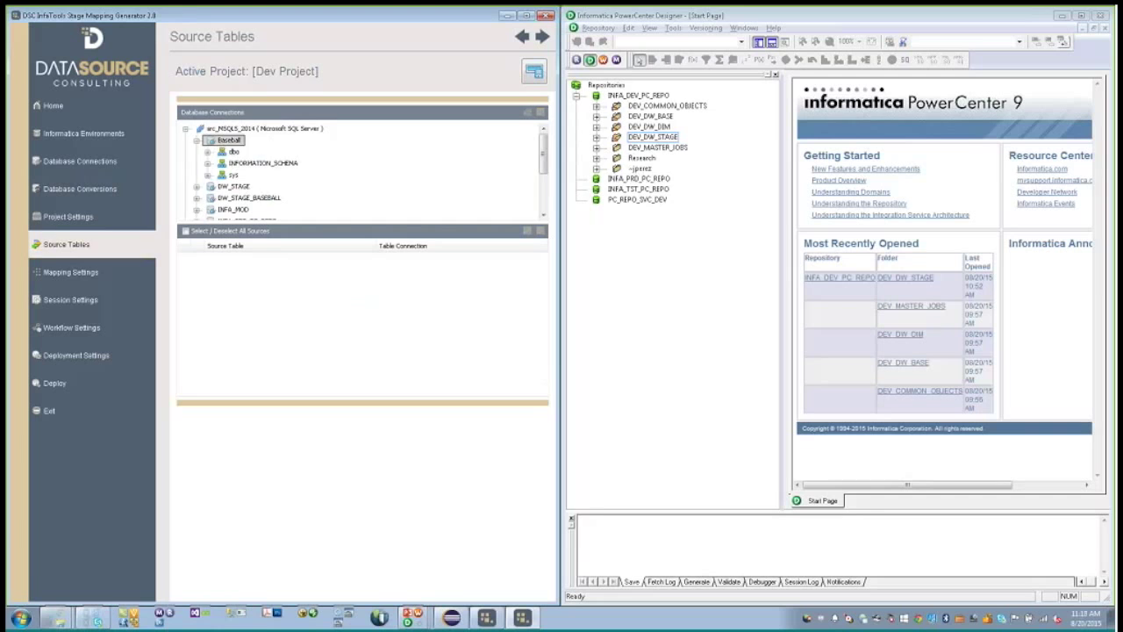
double_click(234, 152)
click(247, 164)
double_click(247, 164)
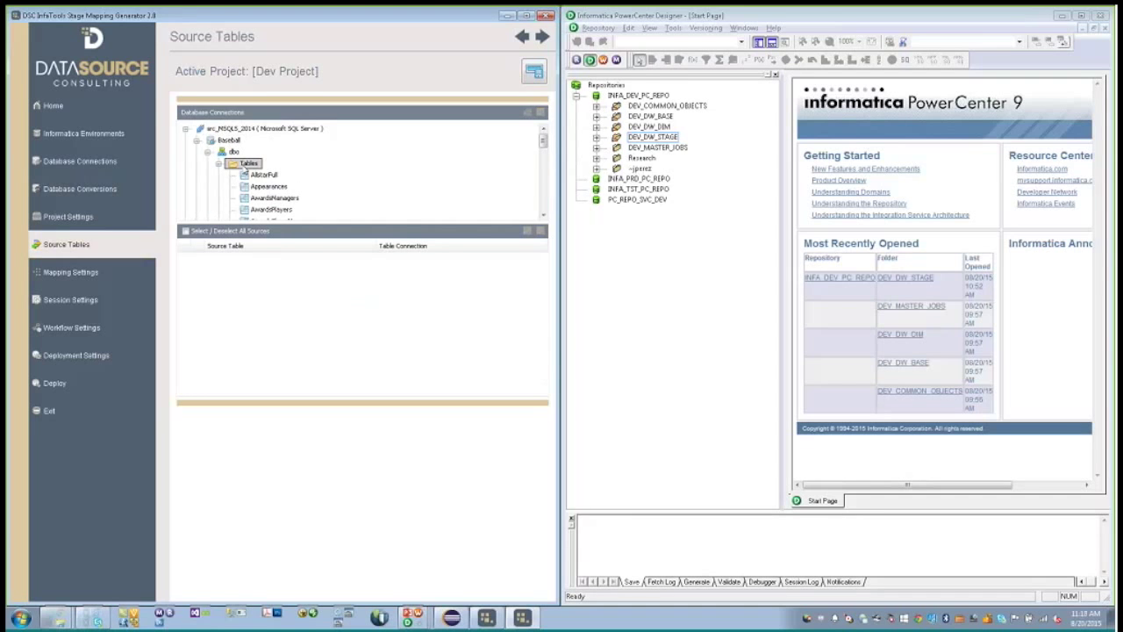
click(263, 177)
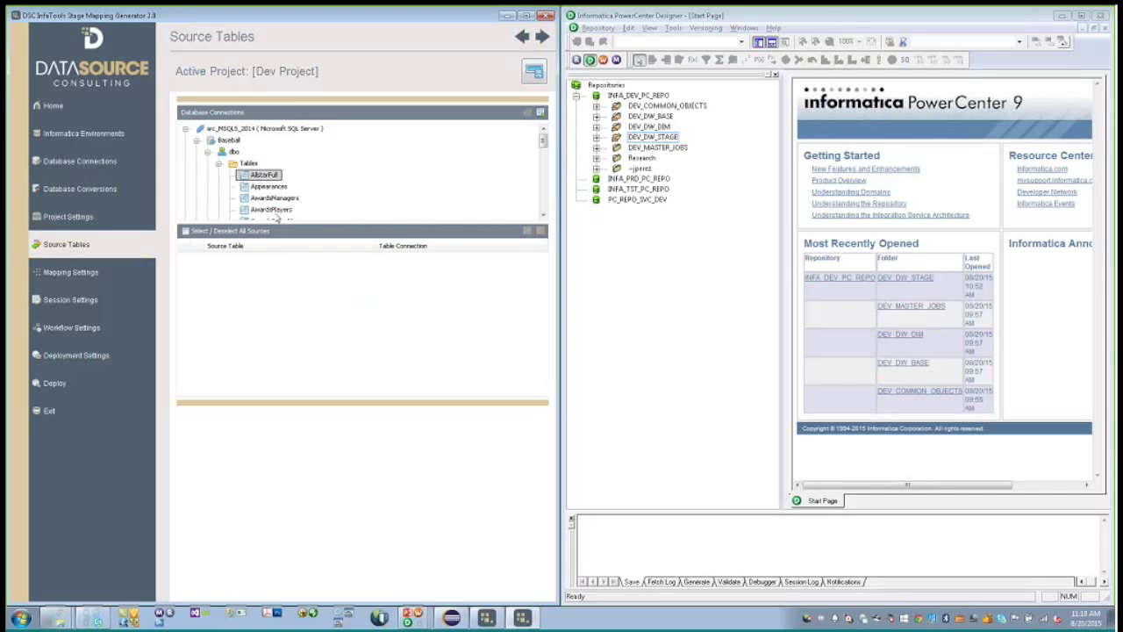
shift+click(272, 210)
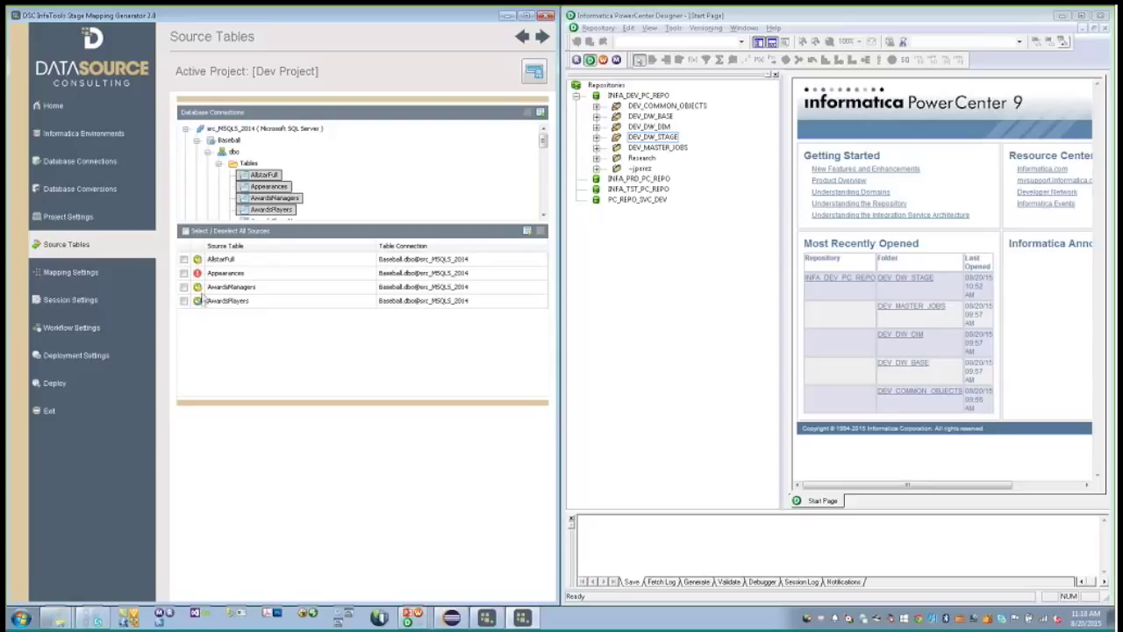
mouse_move(201, 301)
mouse_move(201, 265)
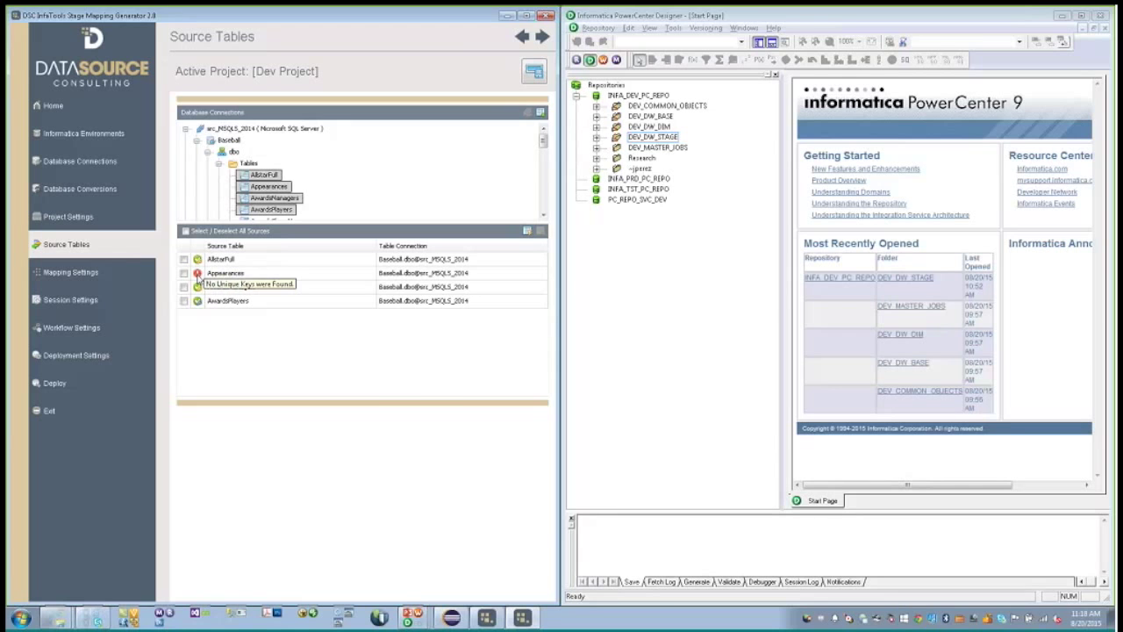
- Give Appearances a custom key of yearID, teamID, lgID and playerID
click(200, 279)
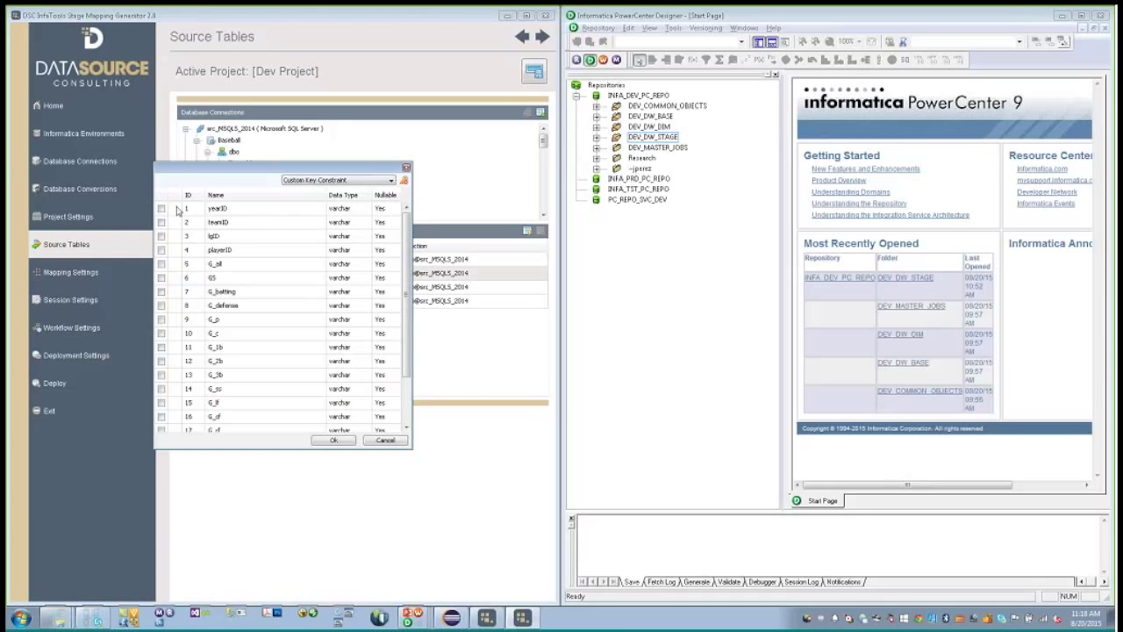
click(162, 209)
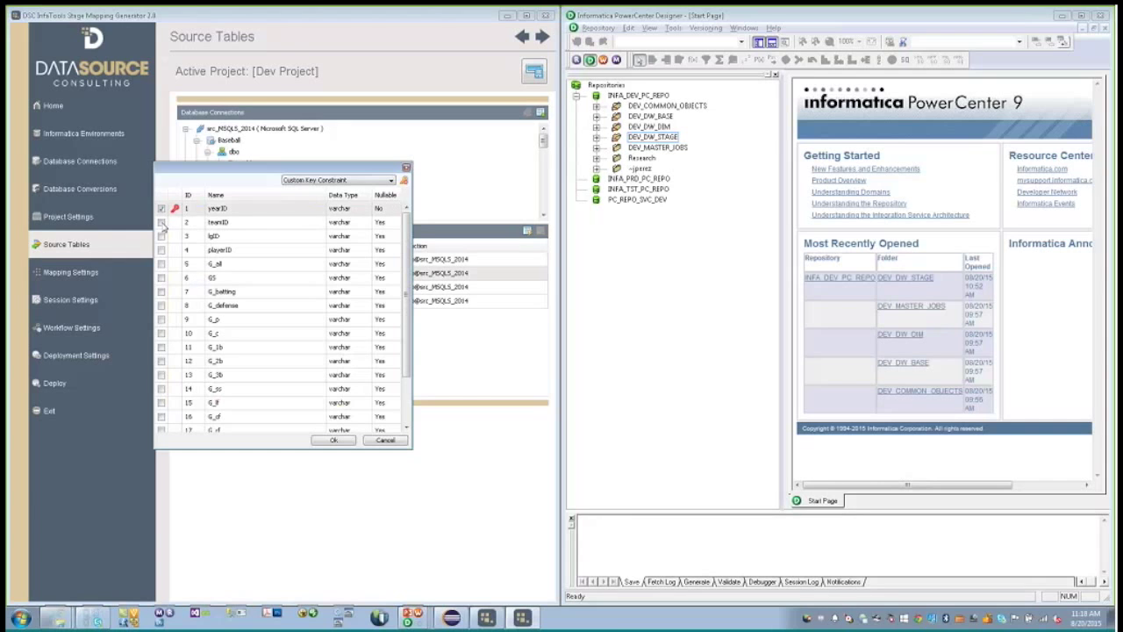
click(161, 223)
click(161, 237)
click(161, 251)
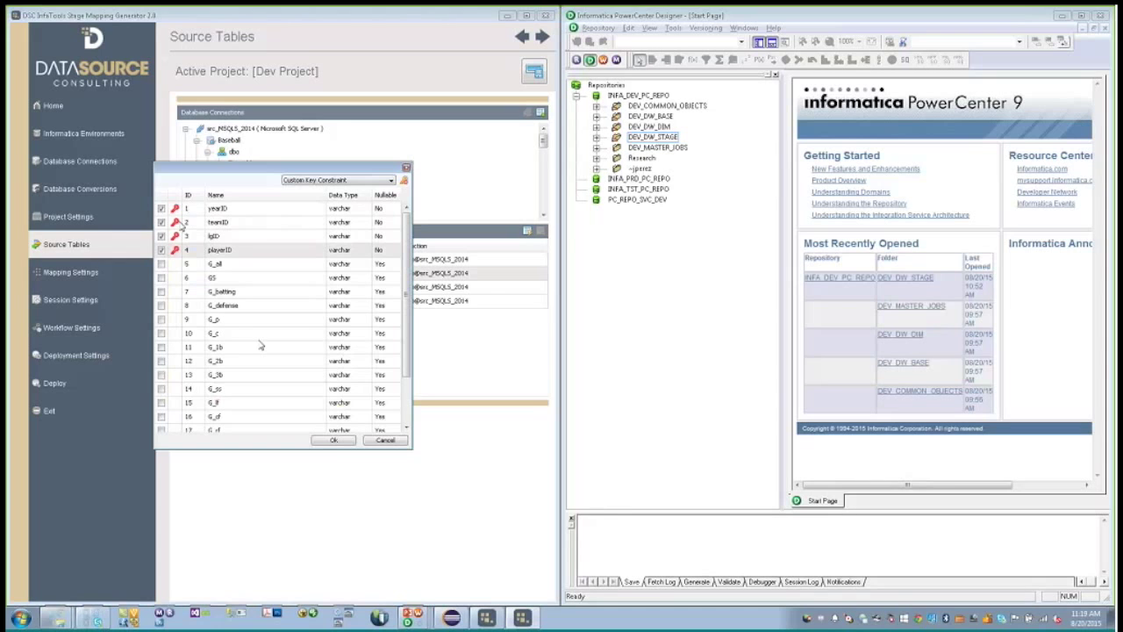
click(330, 441)
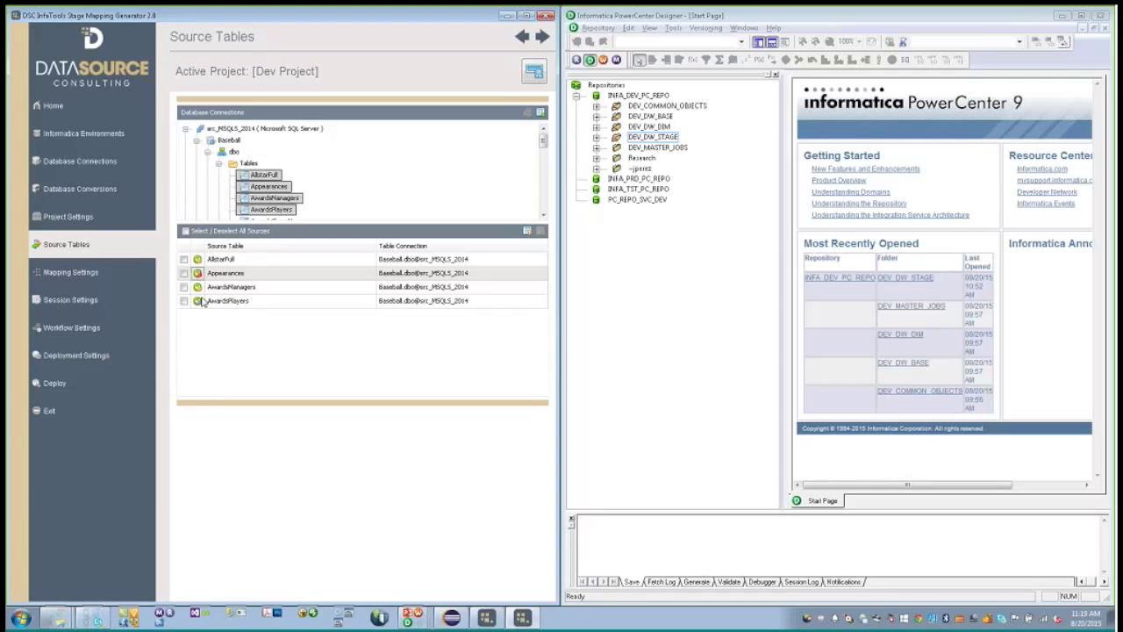
click(89, 276)
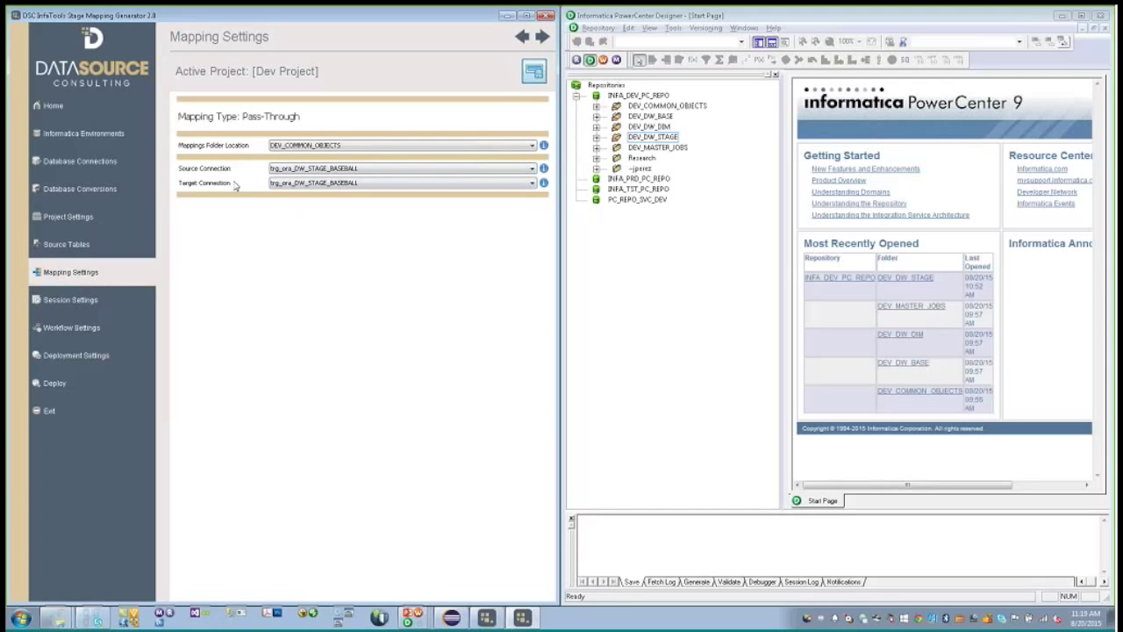
- Put mappings in DEV_DW_STAGE with source src_mssql_baseball and target trg_ora_DW_STAGE_BASEBALL
click(311, 146)
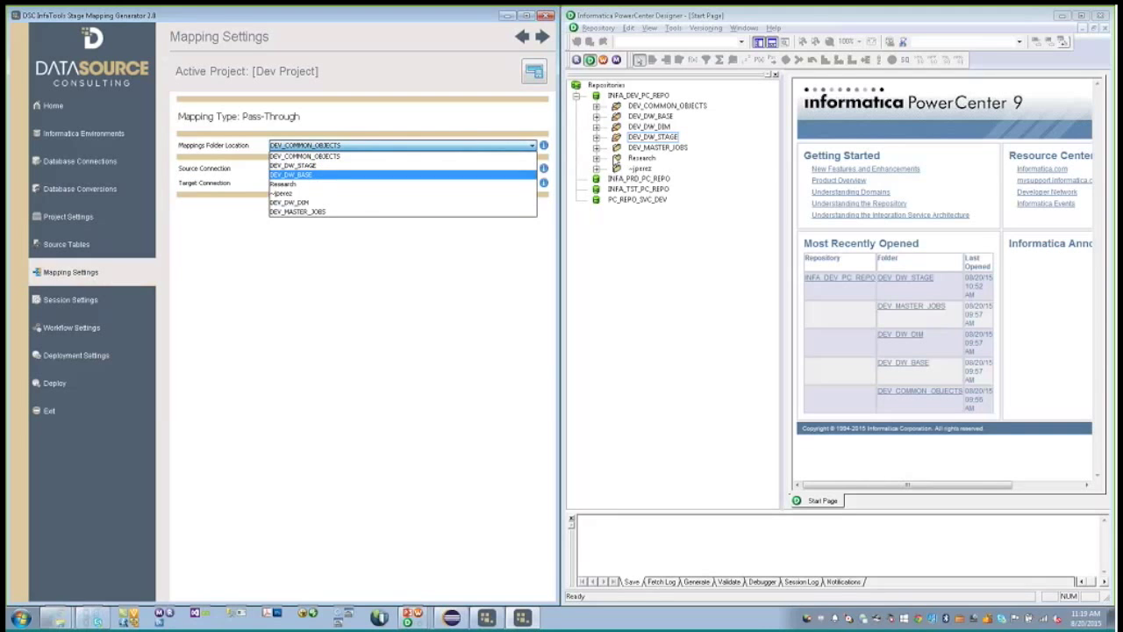
click(290, 166)
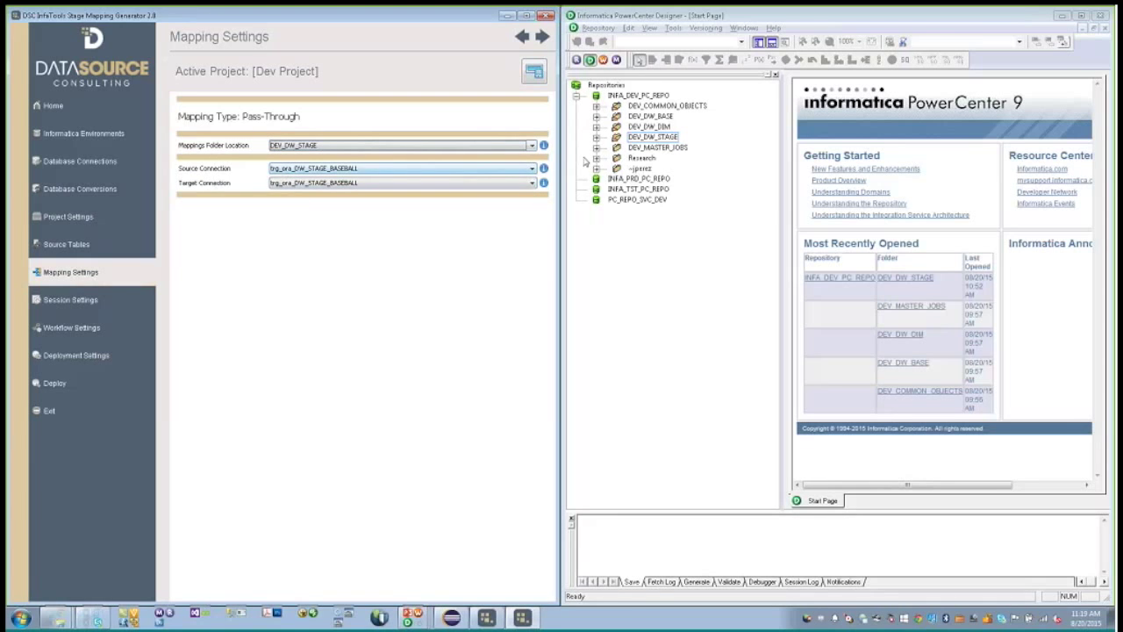
click(342, 173)
click(296, 192)
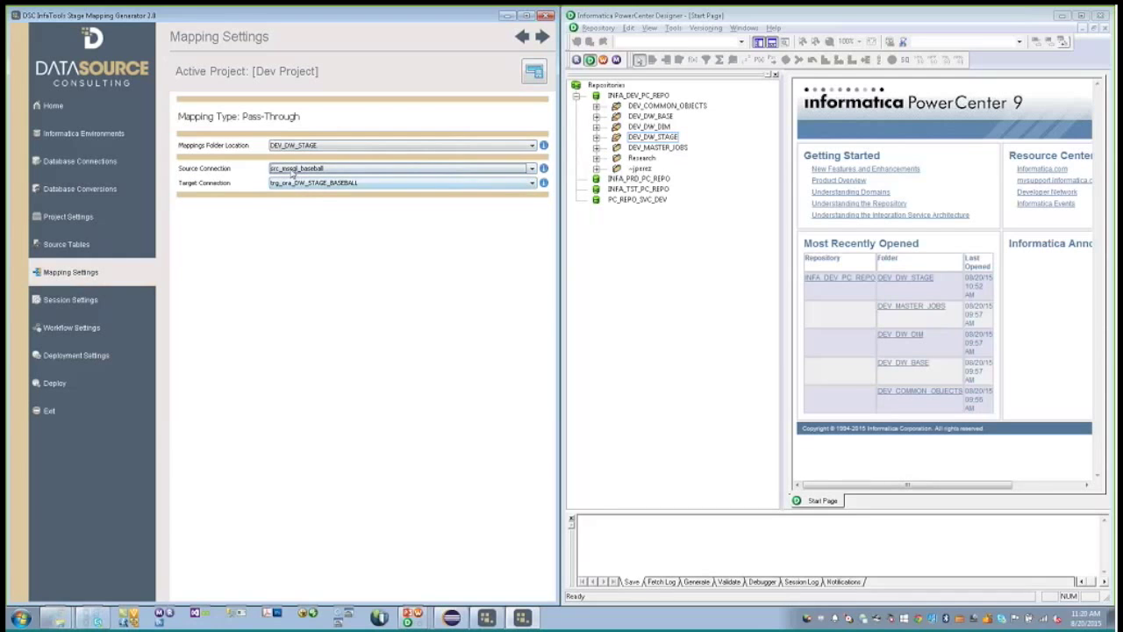
click(289, 183)
click(289, 193)
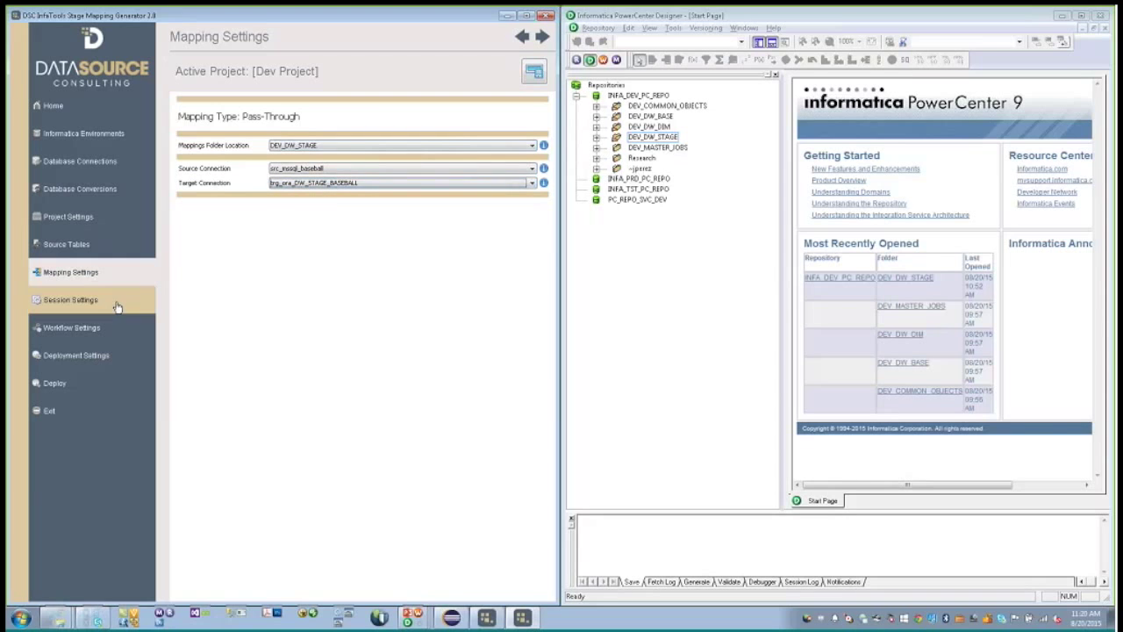
click(70, 299)
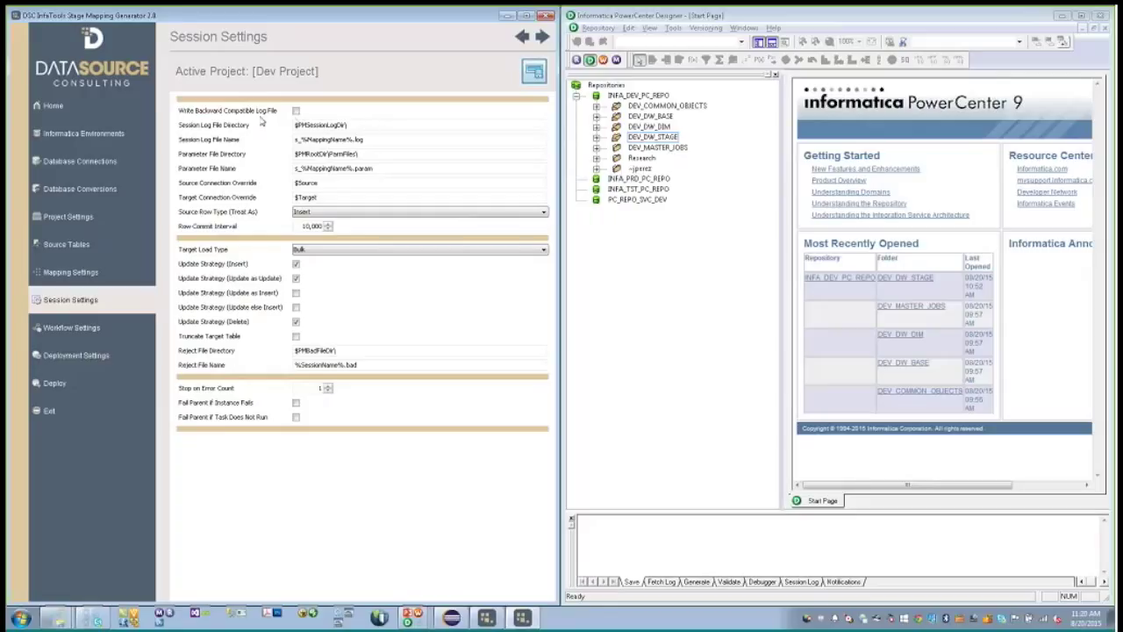
- Make sessions write a backward compatible log, load targets in Normal mode, and fail the parent on failure
click(296, 110)
click(313, 251)
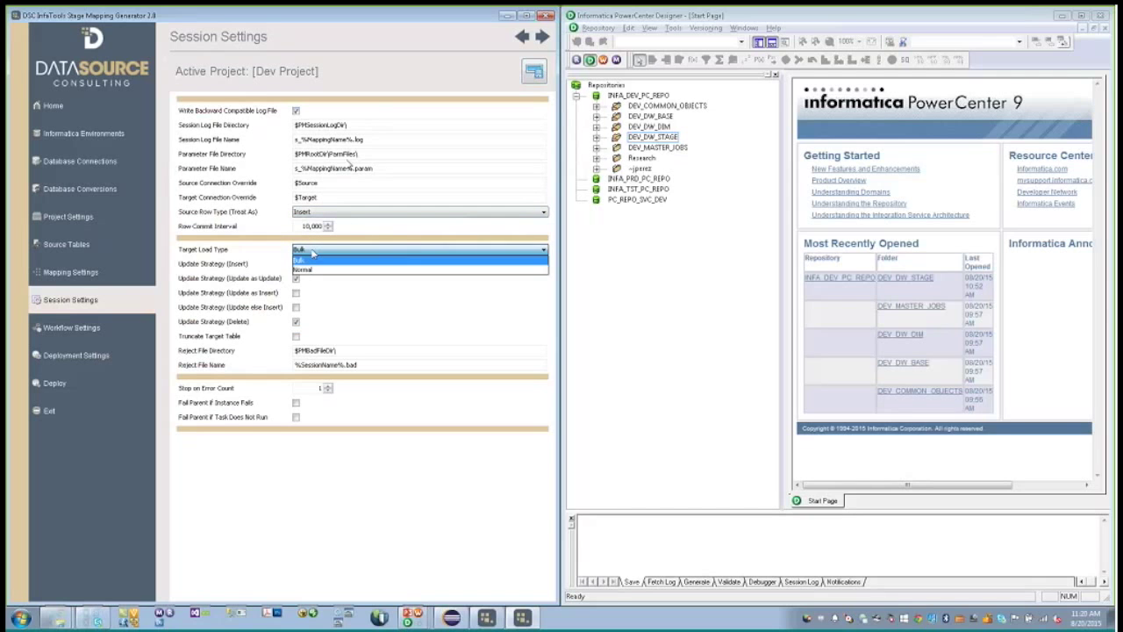
click(311, 269)
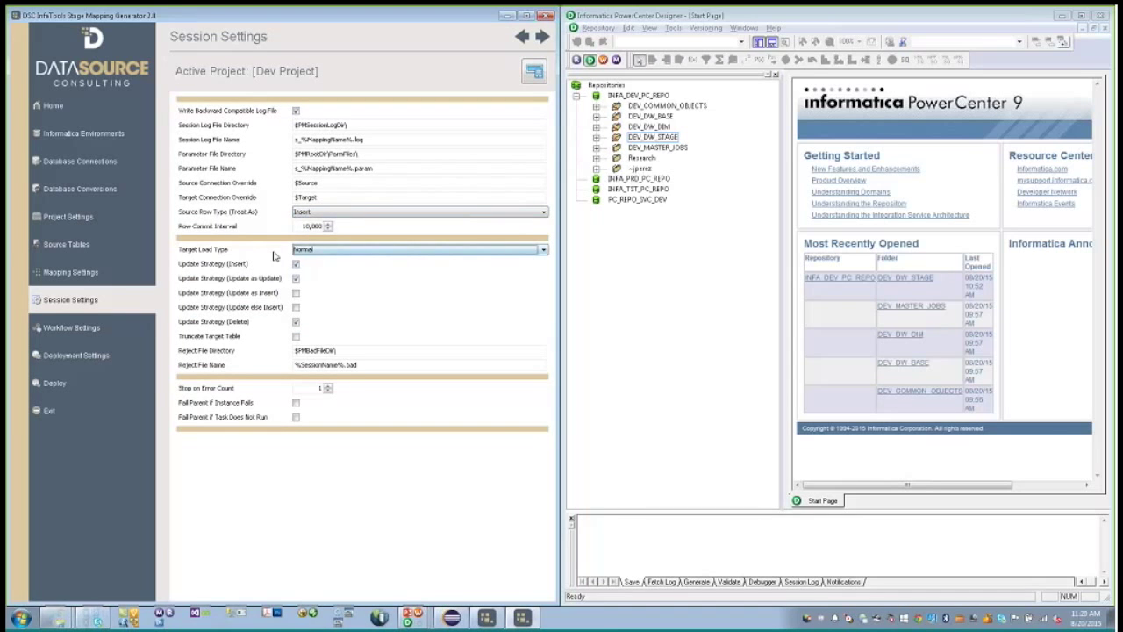
click(296, 404)
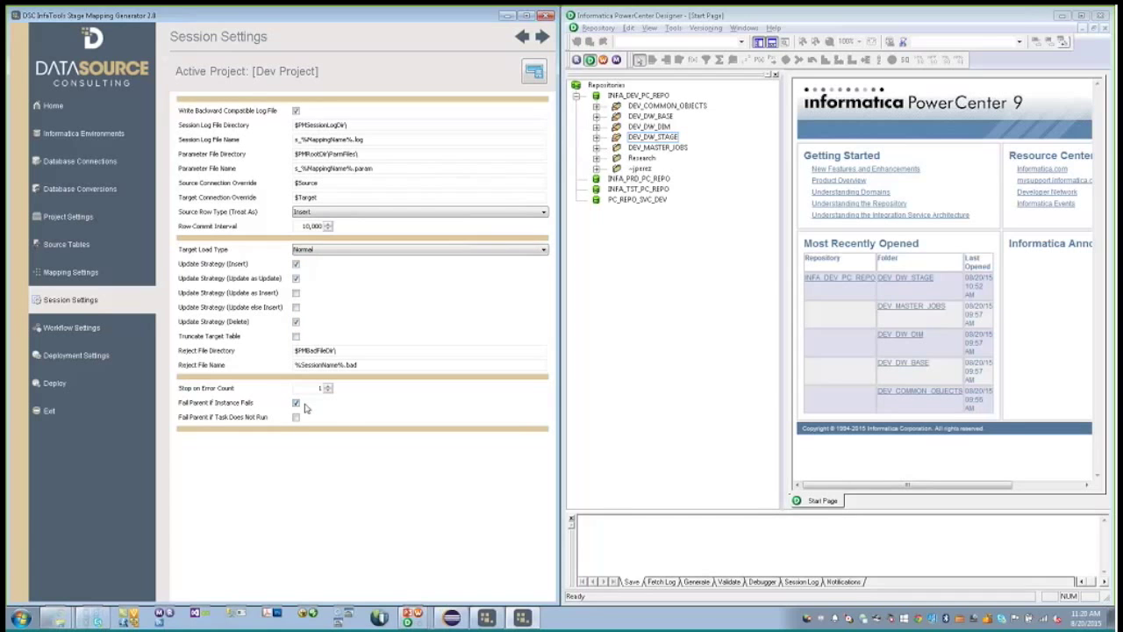
click(130, 331)
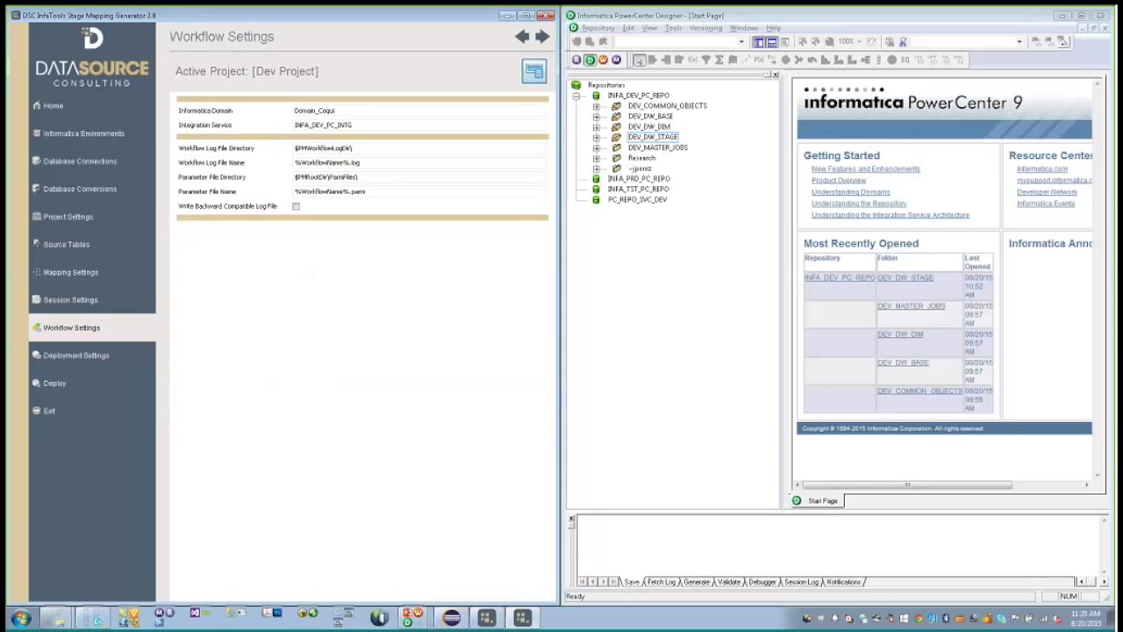
- Enable backward compatible workflow logging and change the target table prefix to STG_BB
click(296, 207)
click(119, 355)
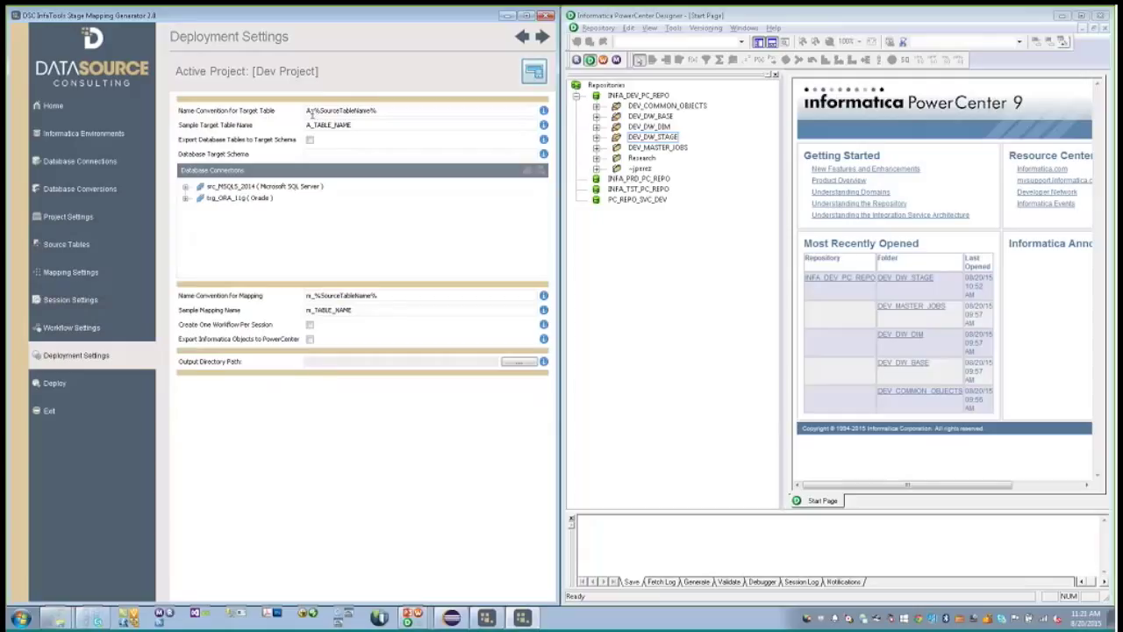
drag(311, 112, 277, 137)
text(STG_)
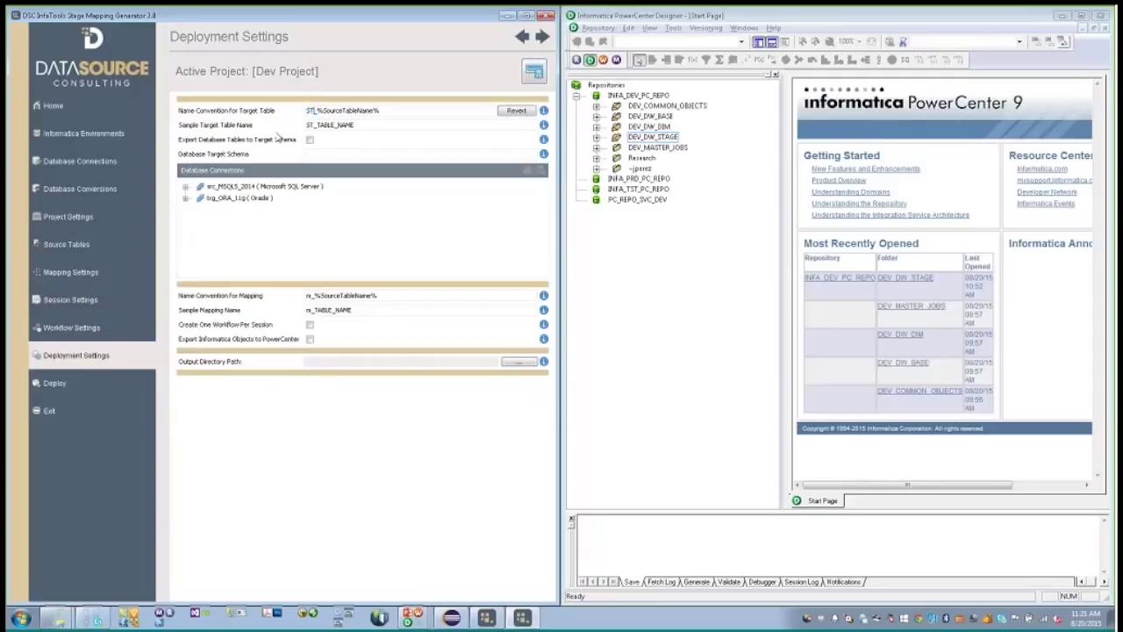
text(BB)
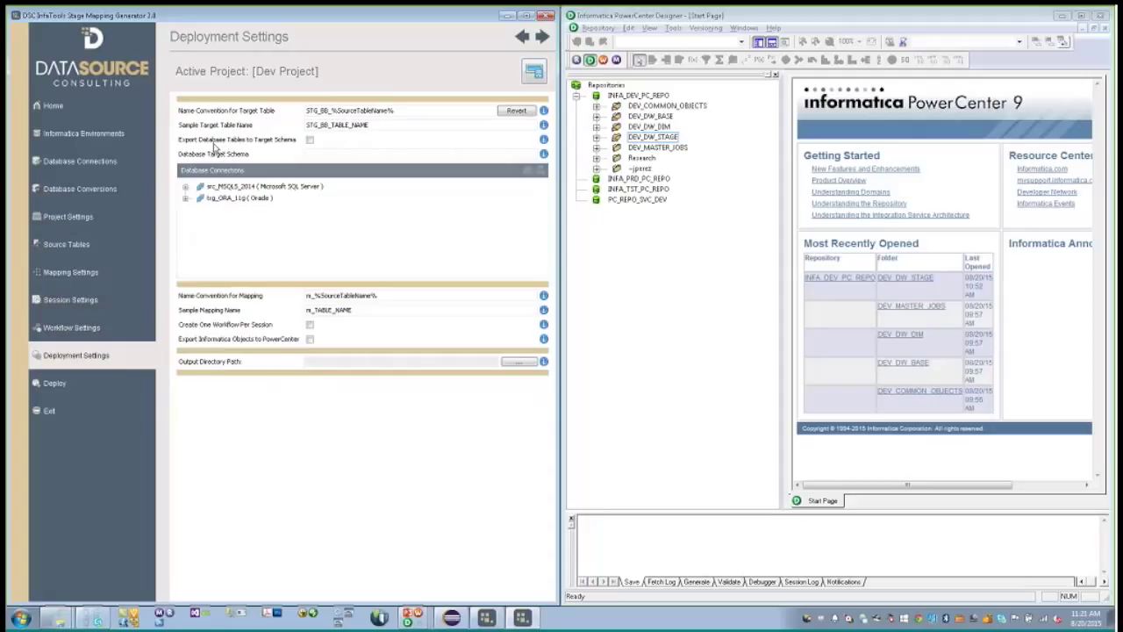
- Export tables to the target schema DW_STAGE_BASEBALL on the trg_ORA_11g connection
click(309, 140)
double_click(249, 201)
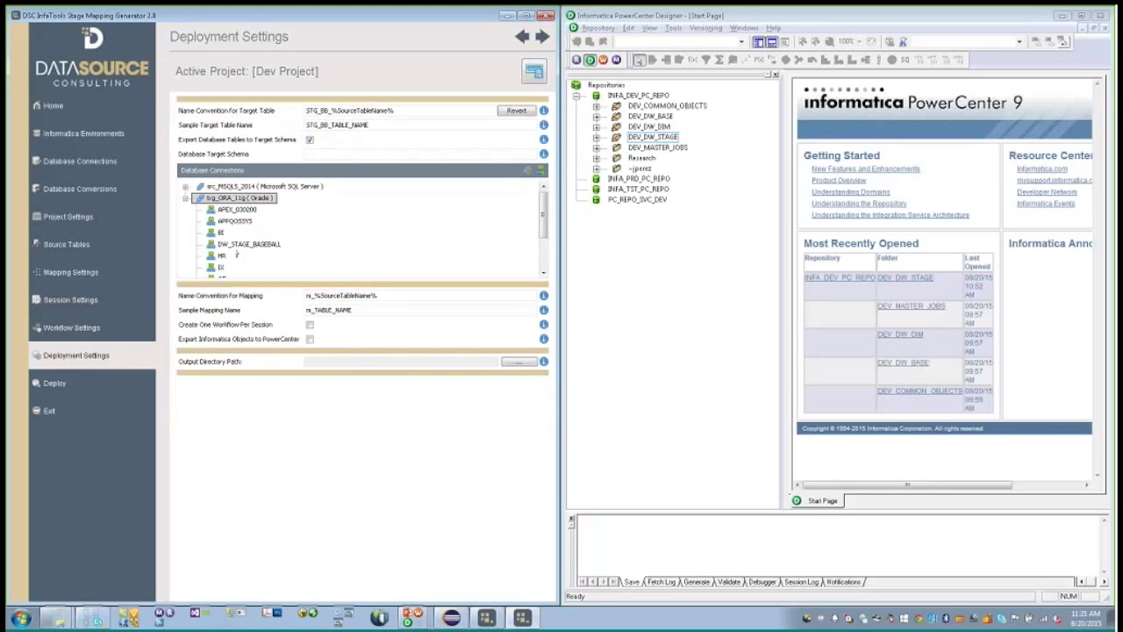
click(243, 245)
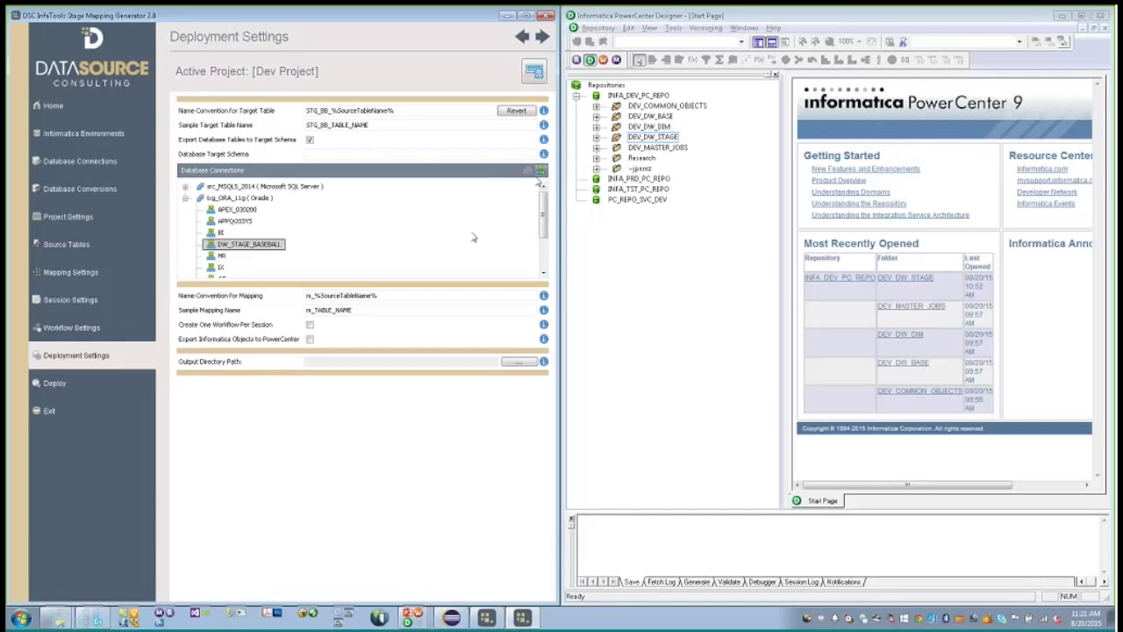
click(539, 172)
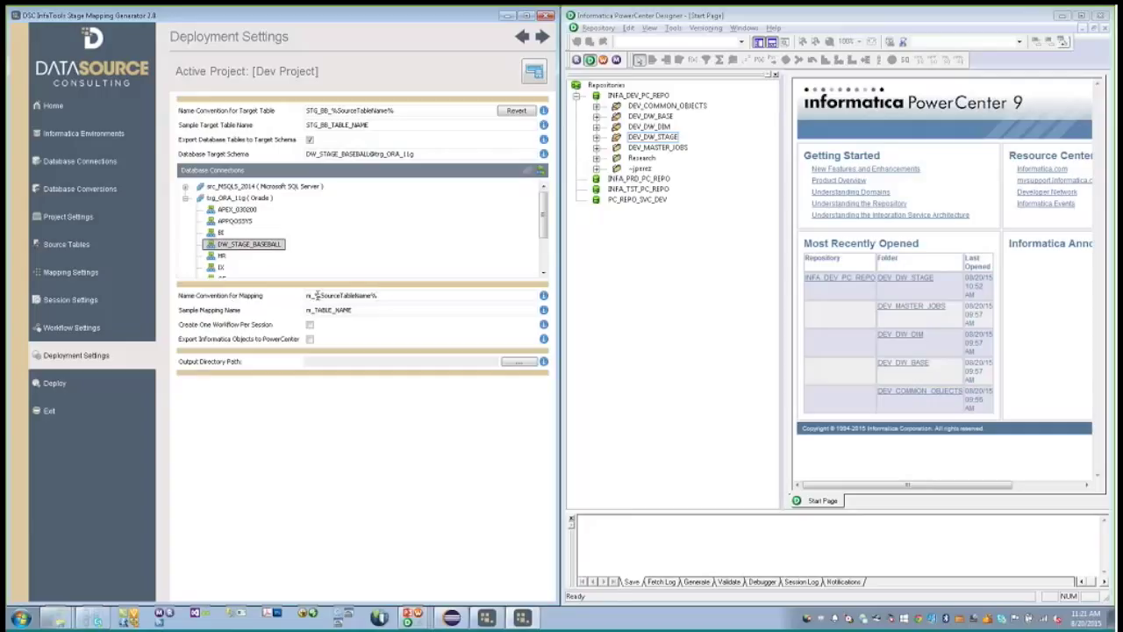
- Name mappings m_%TargetTableName%, create one workflow per session, and enable export to PowerCenter
click(340, 294)
key(BackSpace)
key(BackSpace)
key(BackSpace)
key(BackSpace)
key(BackSpace)
key(BackSpace)
text(TTa)
text(rget)
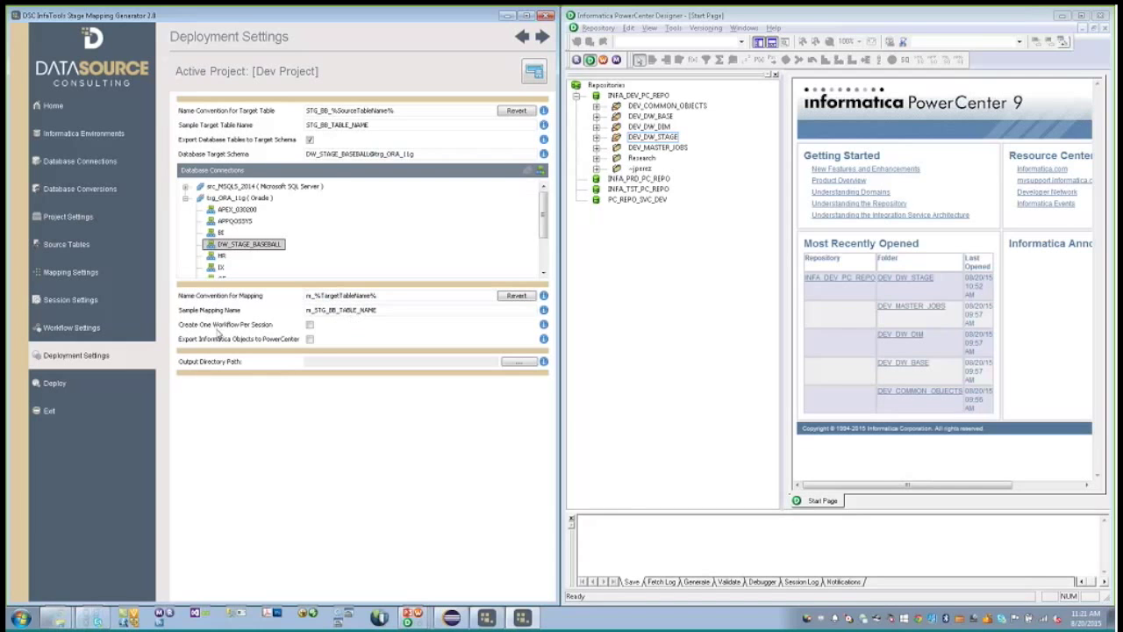
click(310, 325)
click(309, 339)
click(54, 382)
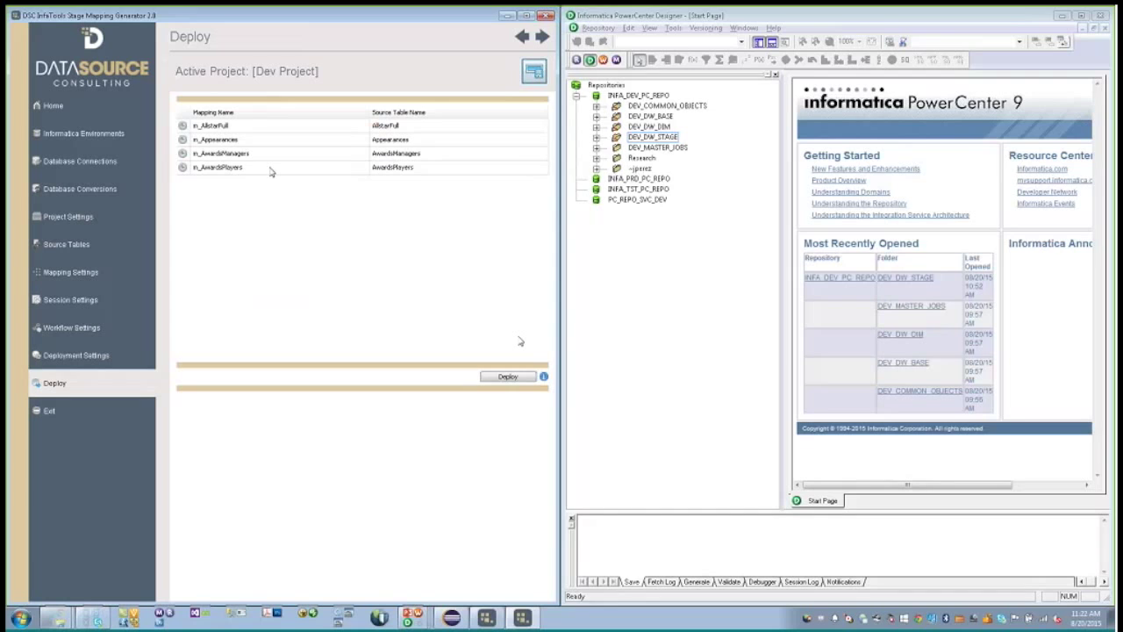
- Deploy m_AllstarFull, m_Appearances, m_AwardsManagers and m_AwardsPlayers and acknowledge the completion message
click(513, 378)
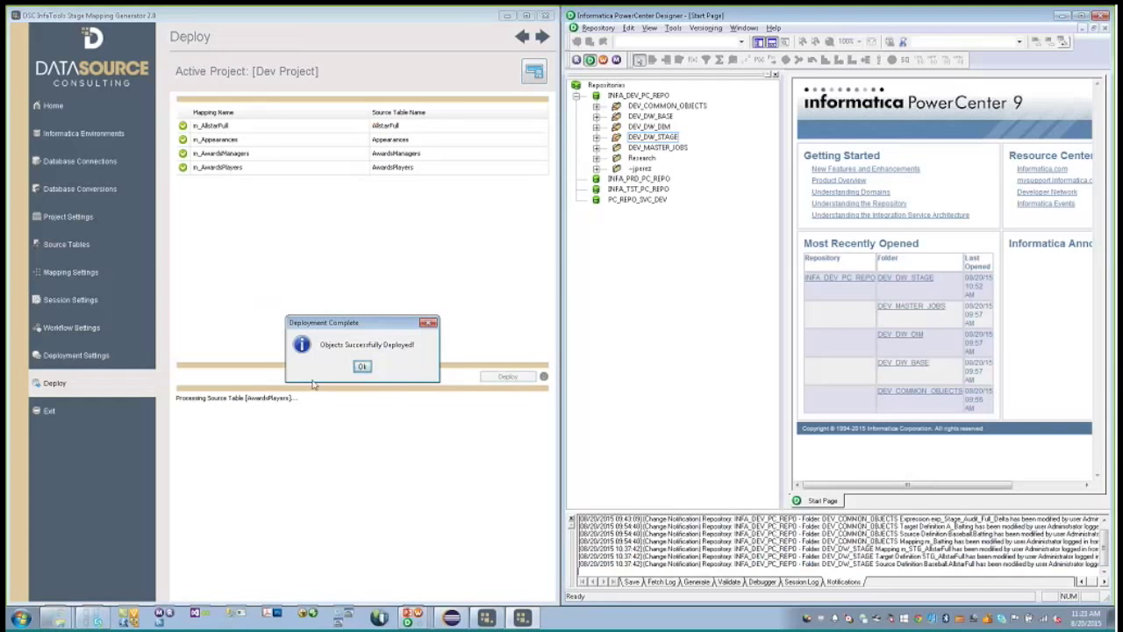
click(361, 368)
- Expand DEV_DW_STAGE in the Designer navigator and open mapping m_STG_BB_AllstarFull
double_click(665, 139)
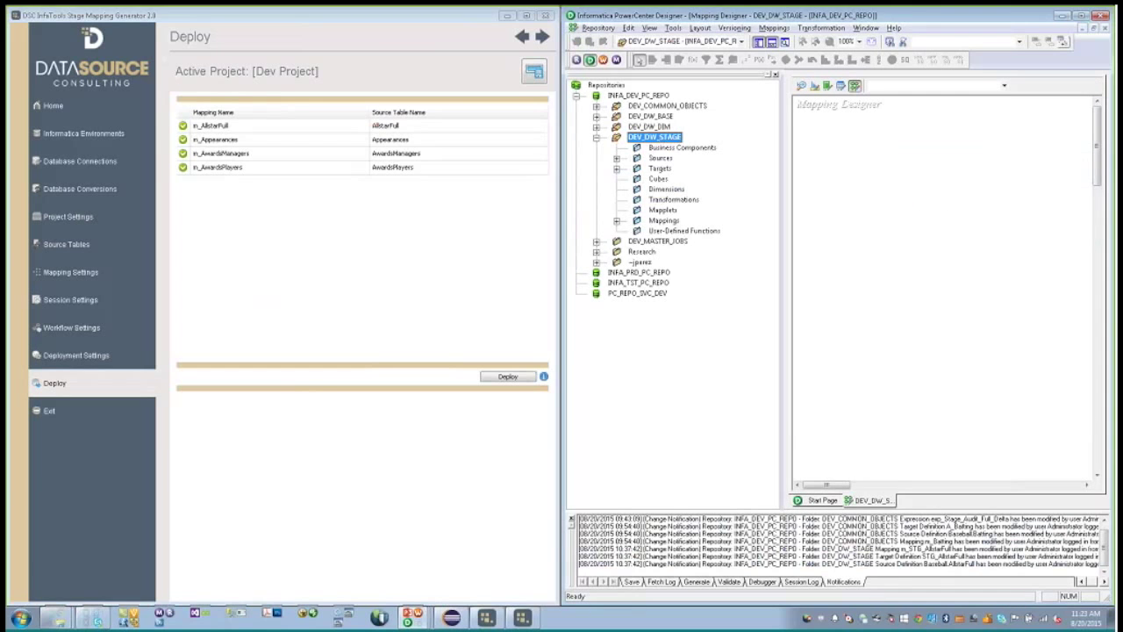
double_click(660, 169)
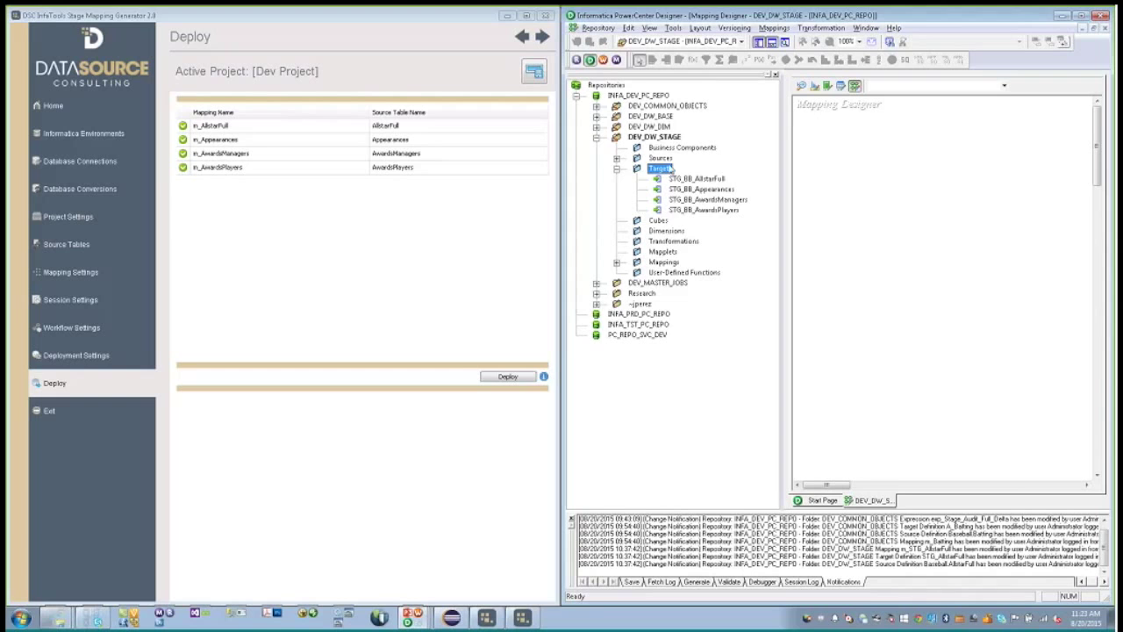
double_click(666, 159)
double_click(678, 168)
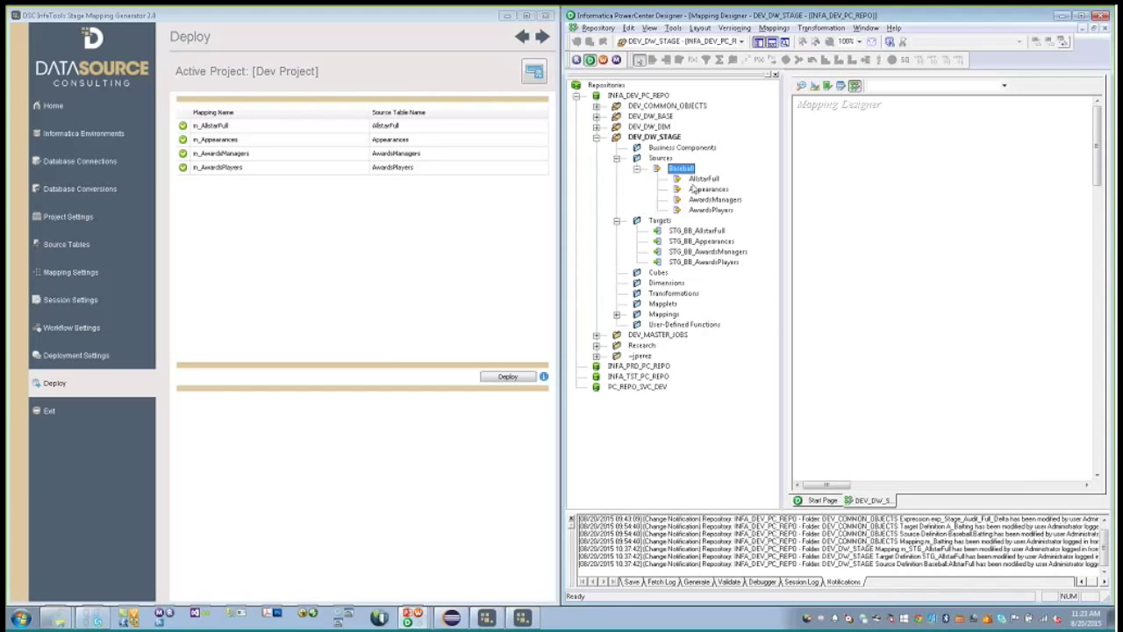
double_click(664, 313)
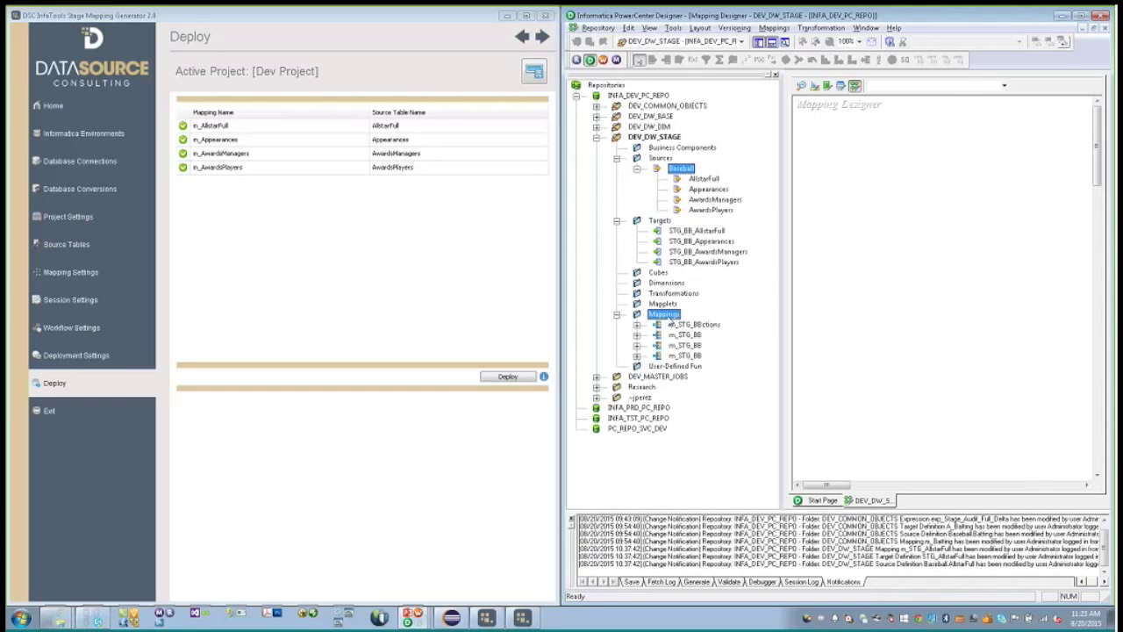
double_click(701, 325)
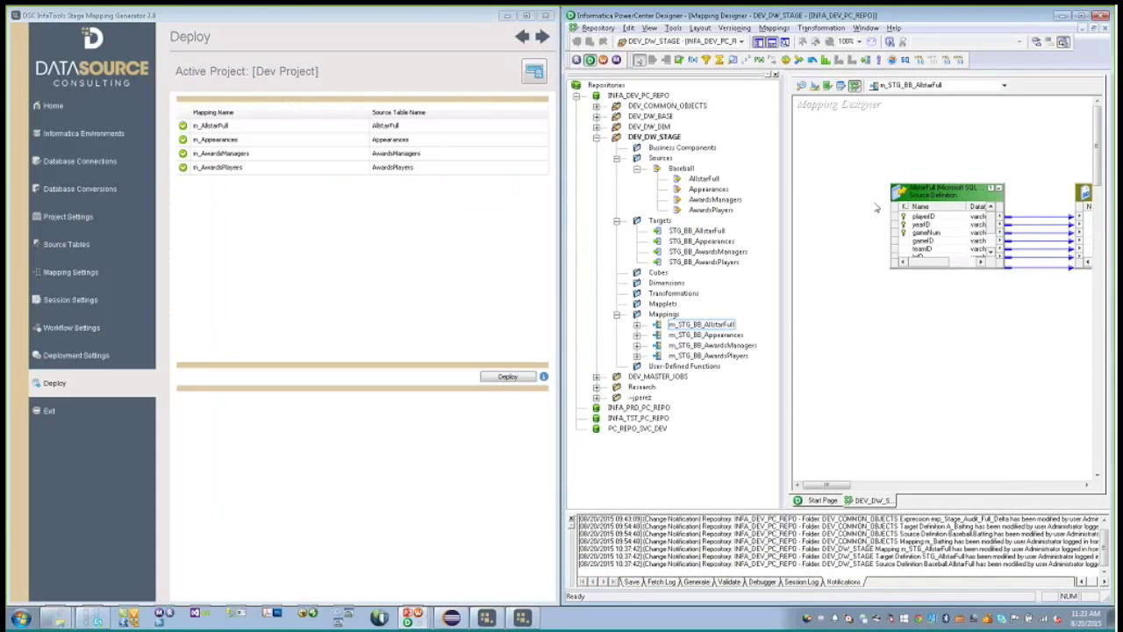
mouse_move(410, 617)
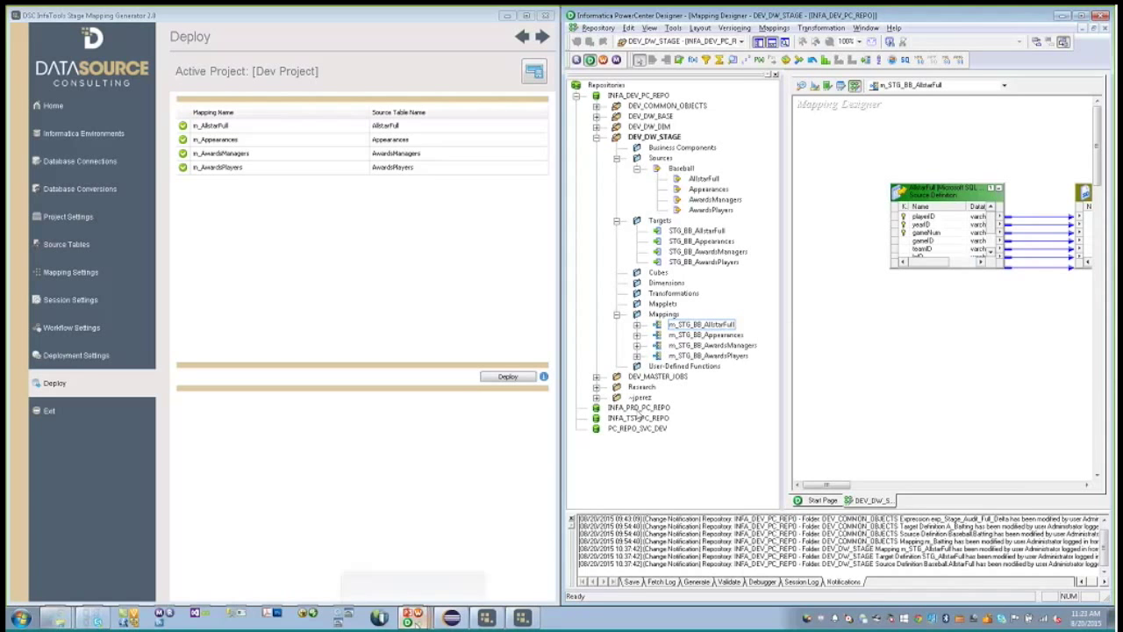
- In Workflow Manager, check DEV_DW_STAGE's four s_m_STG_BB sessions and wf_s_m_STG_BB workflows
click(389, 589)
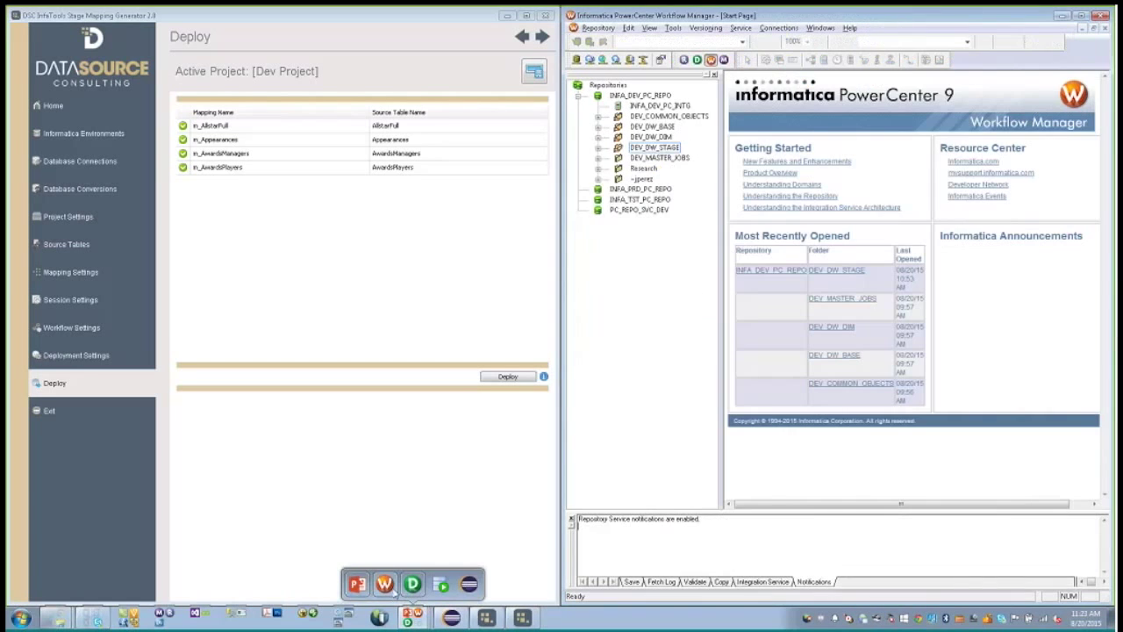
double_click(655, 148)
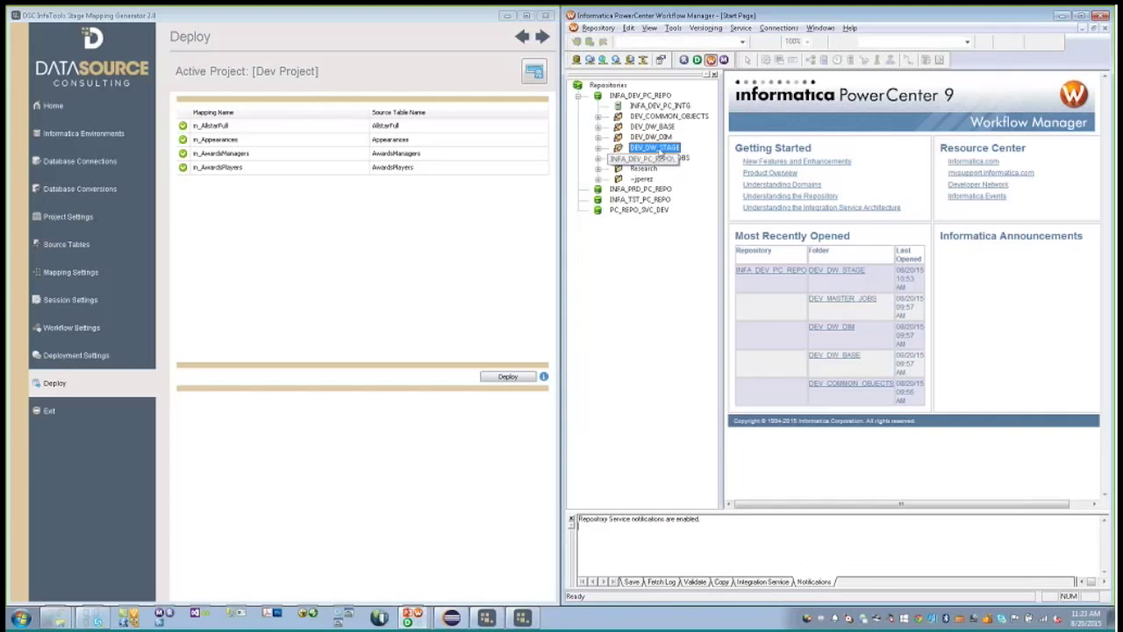
click(662, 167)
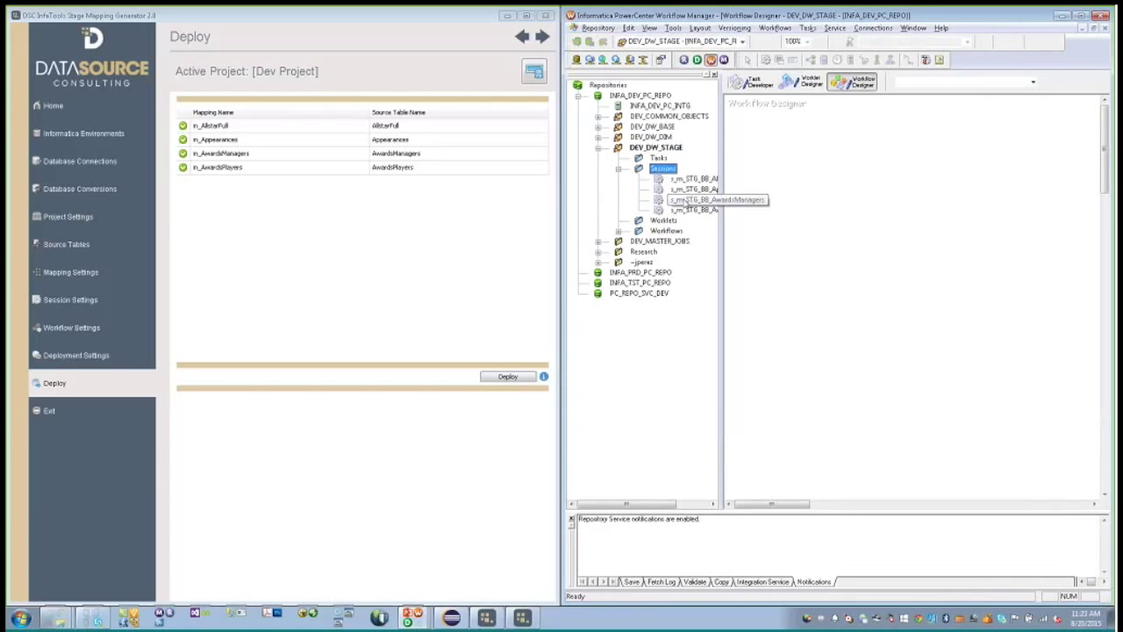
double_click(666, 230)
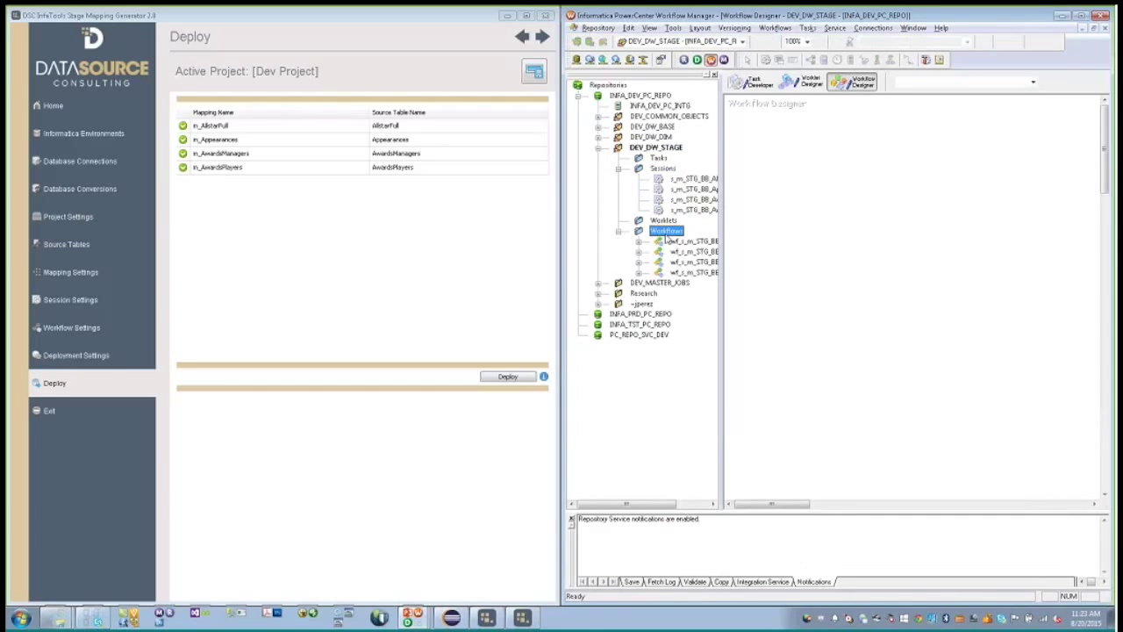
right_click(663, 151)
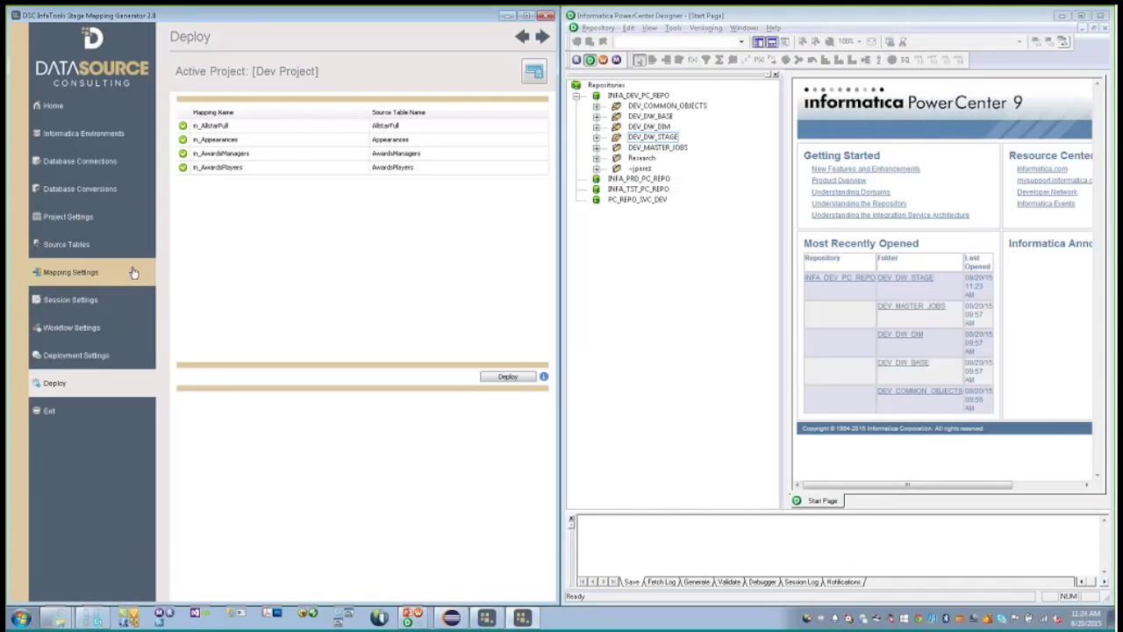
- Switch Dev Project to the Full Delta Type 2 (Joiner) mapping template and set it active
click(139, 216)
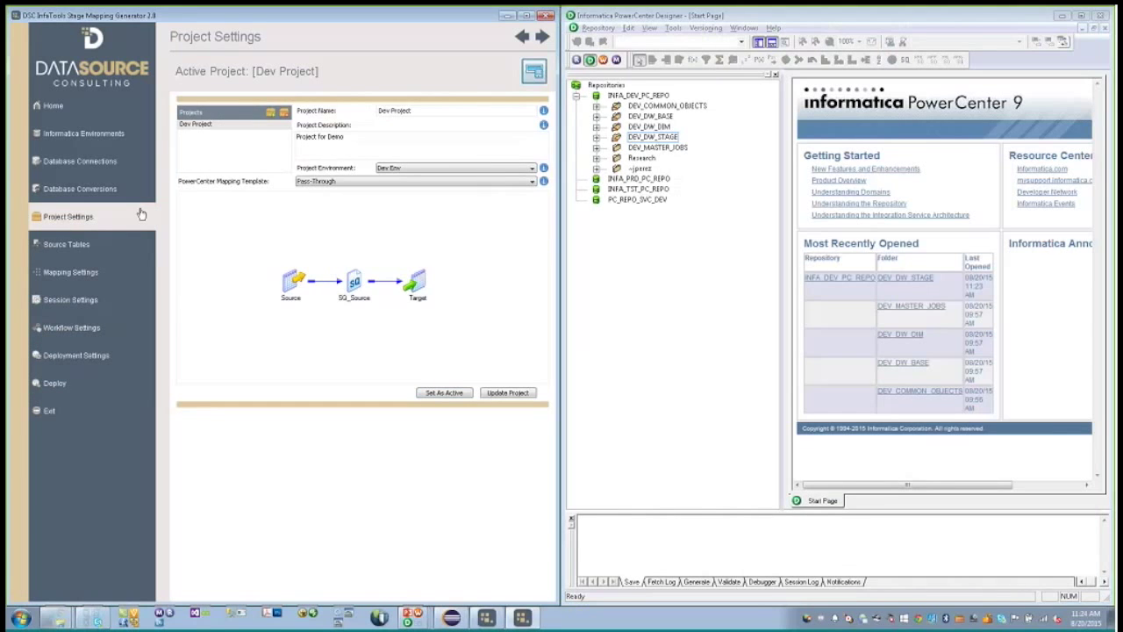
click(325, 182)
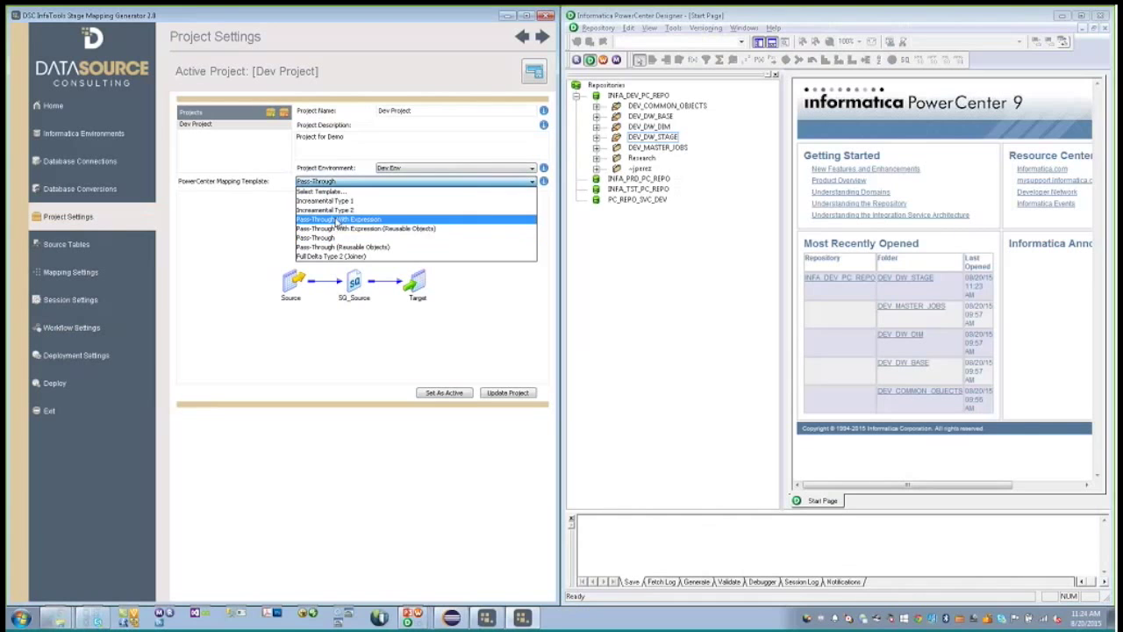
click(338, 227)
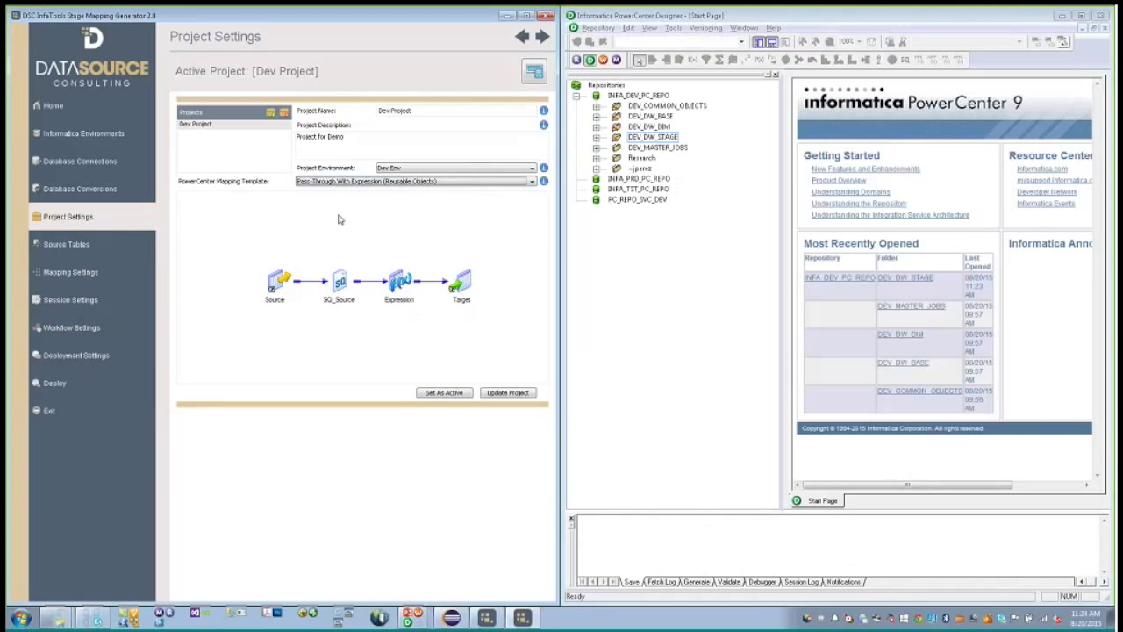
click(346, 180)
click(345, 192)
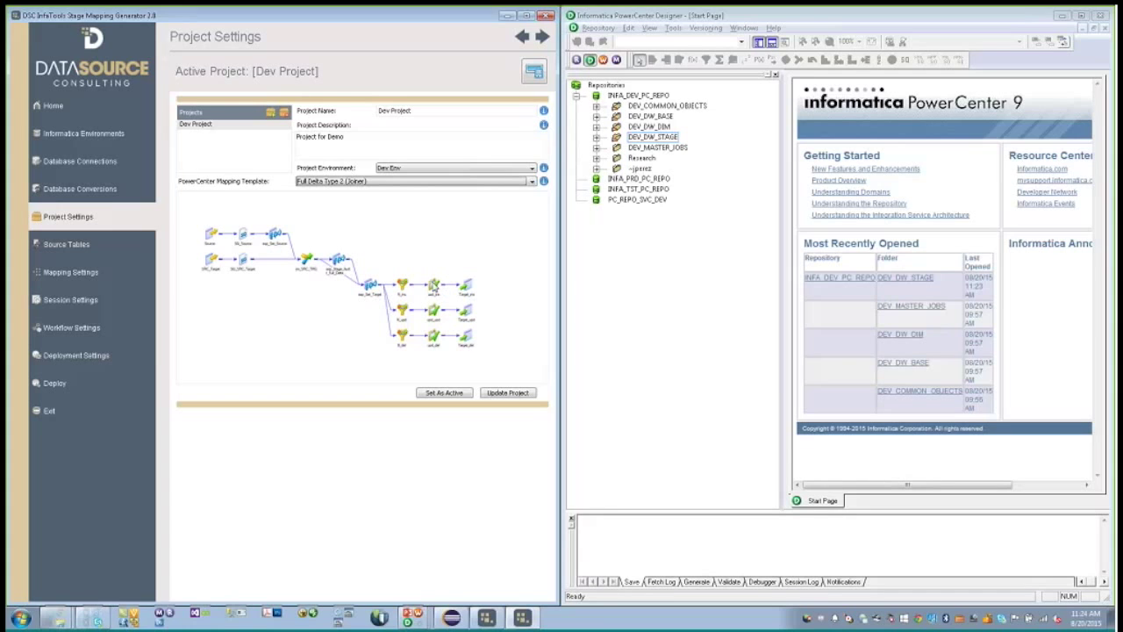
click(445, 392)
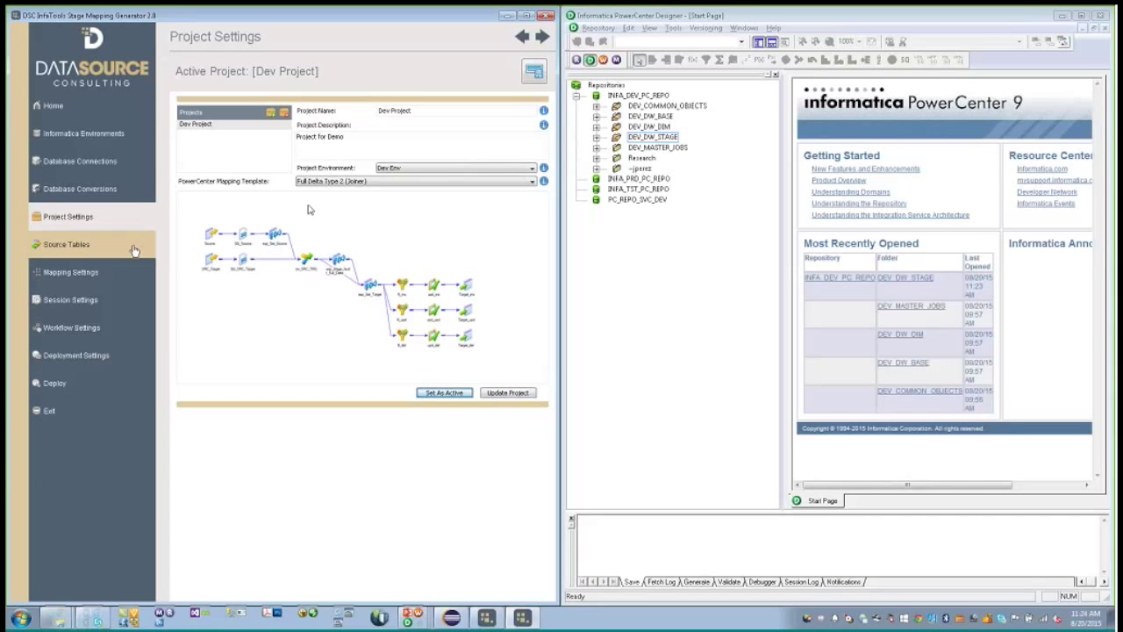
click(94, 272)
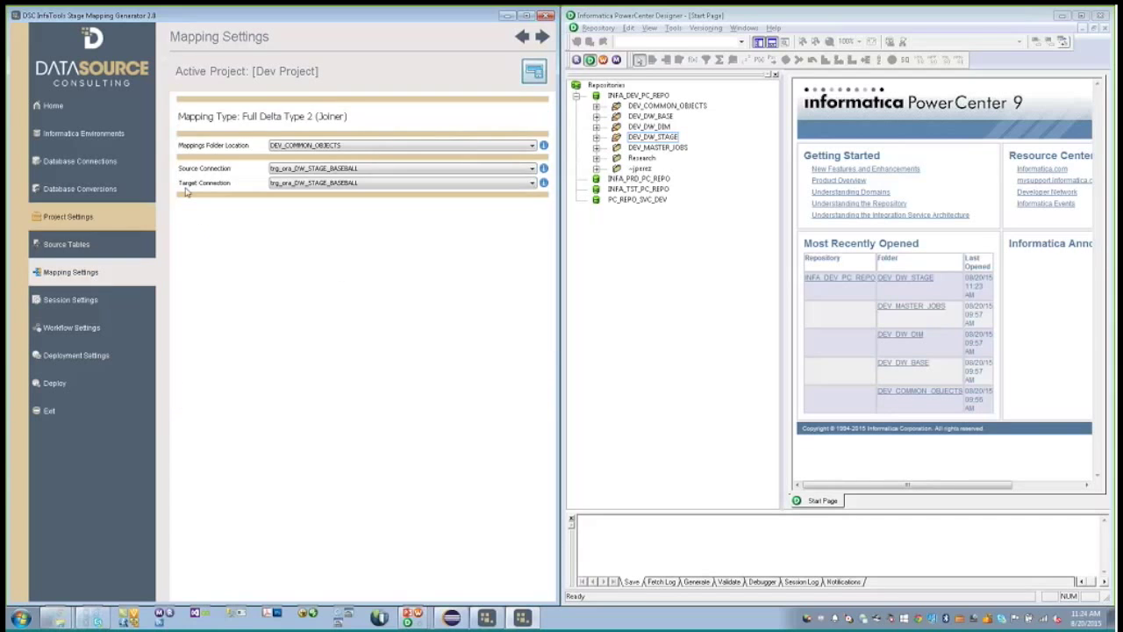
click(294, 145)
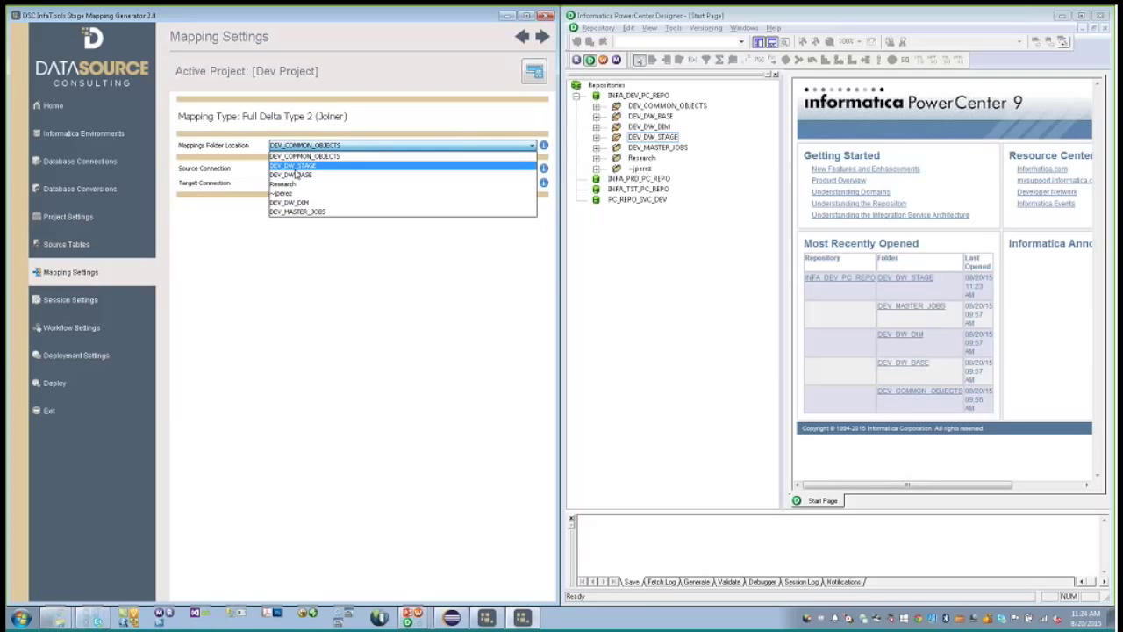
- Set folder DEV_DW_STAGE, source src_mssql_baseball and target trg_ora_DW_STAGE_BASEBALL
click(296, 167)
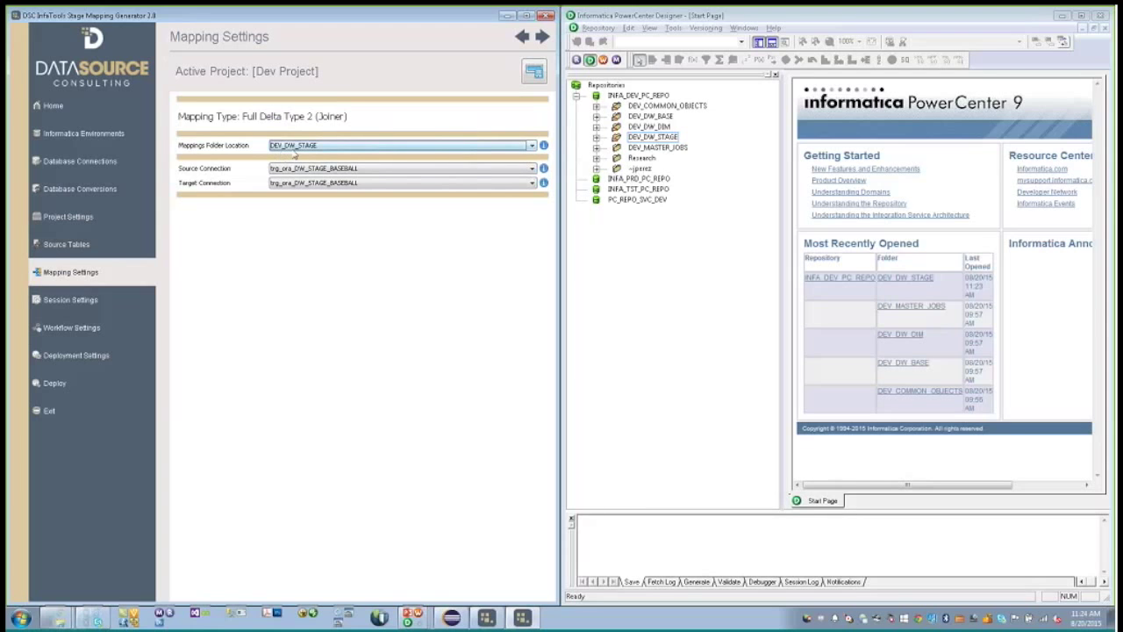
click(308, 170)
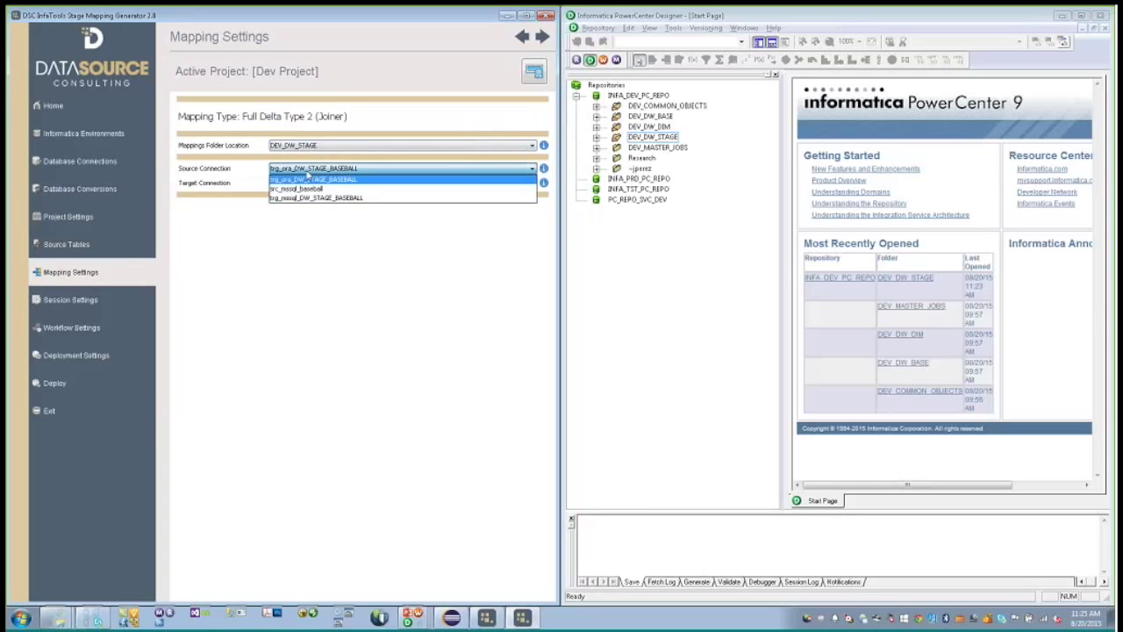
click(306, 195)
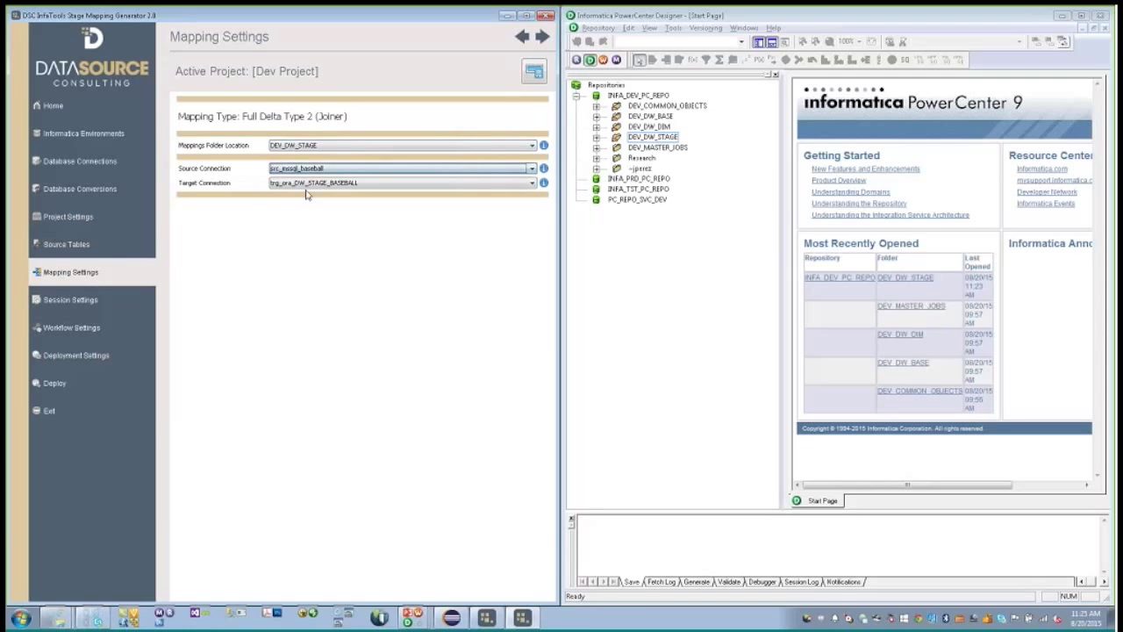
click(306, 184)
click(306, 192)
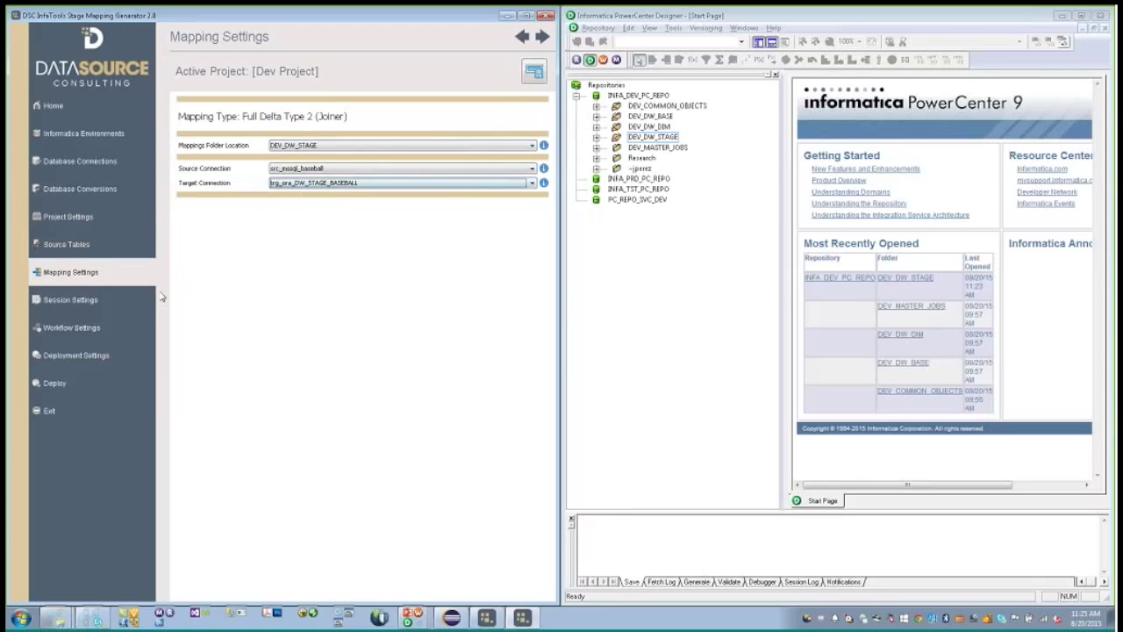
- Review workflow and deployment settings, then start deploying the four mappings
click(110, 335)
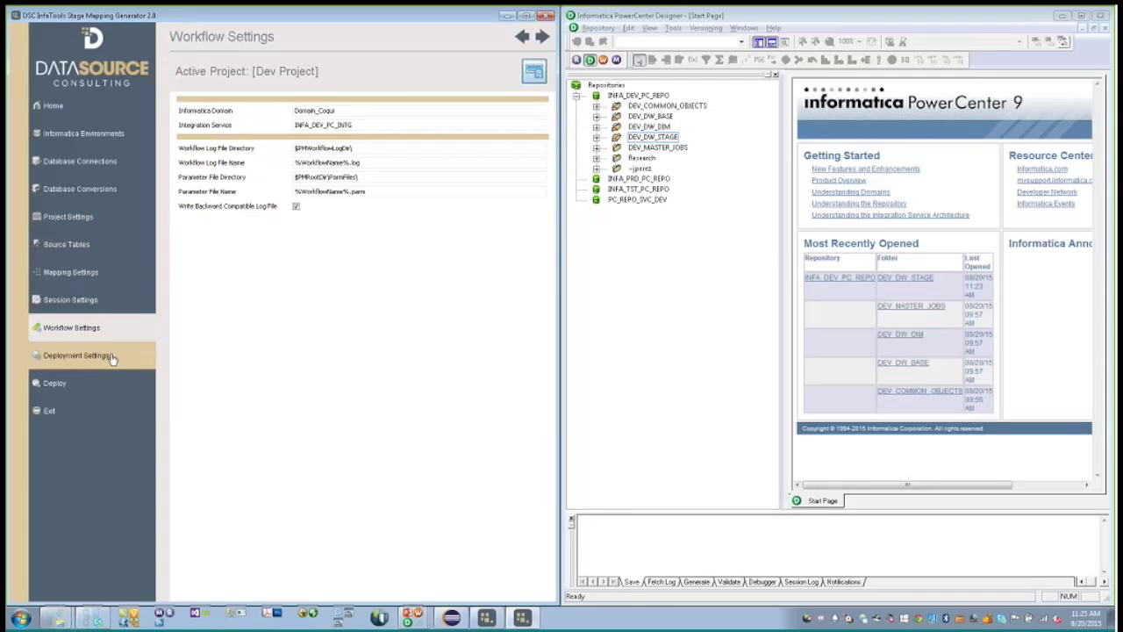
click(112, 358)
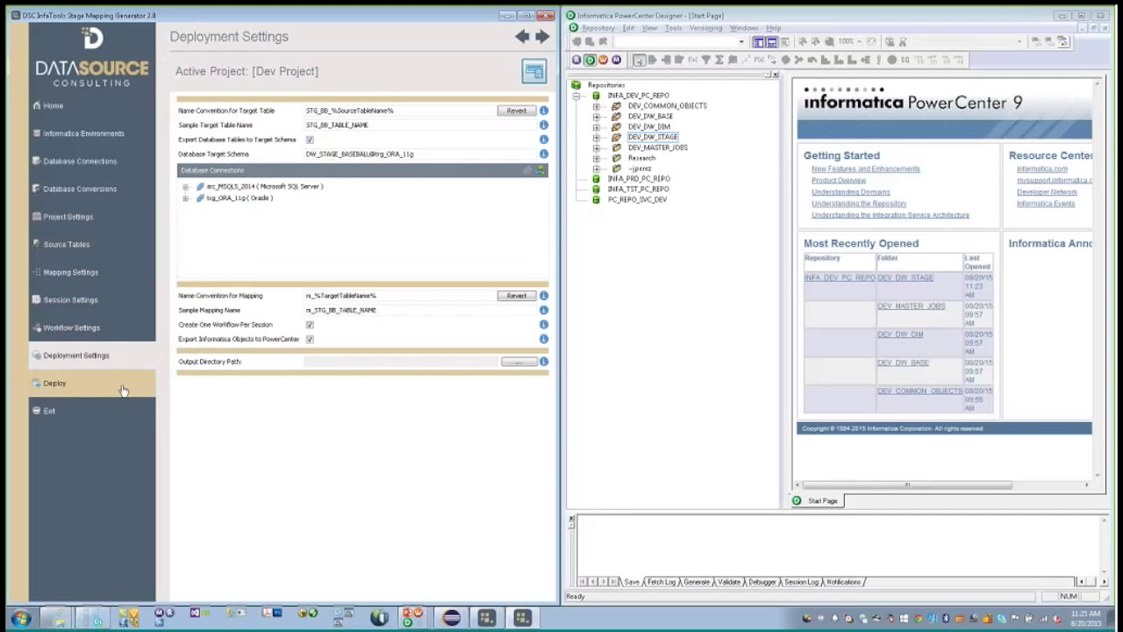
click(123, 390)
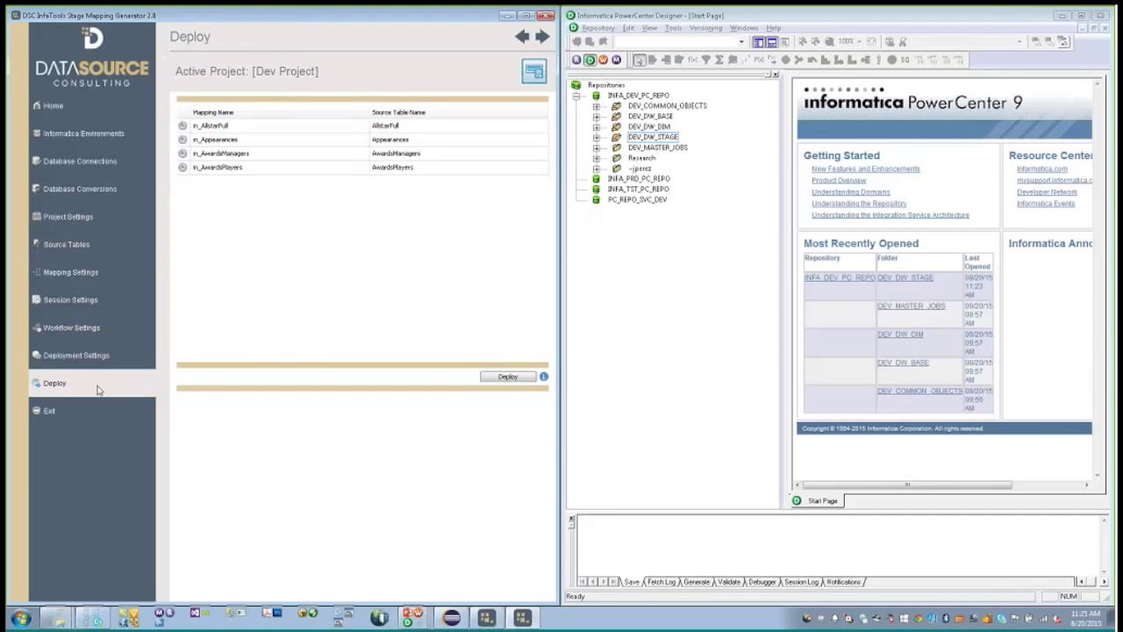
click(507, 376)
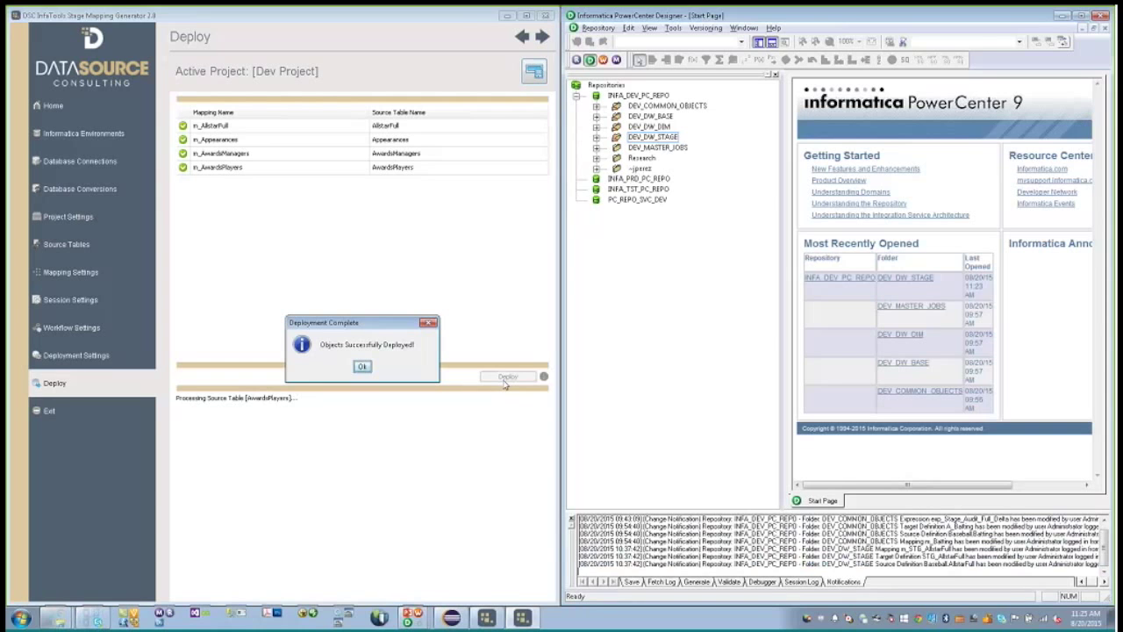
- Acknowledge the Deployment Complete message once all four joiner-template mappings show success
click(363, 367)
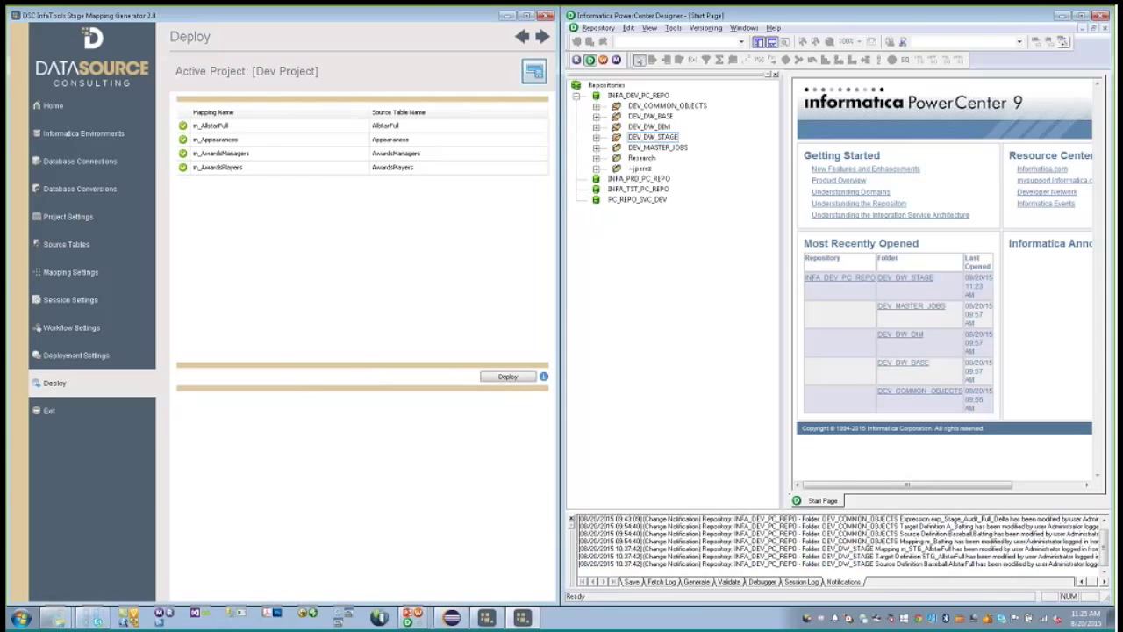
- Open DEV_DW_STAGE in a maximized Designer, arrange the canvas iconic, and open m_STG_BB_Appearances
click(658, 140)
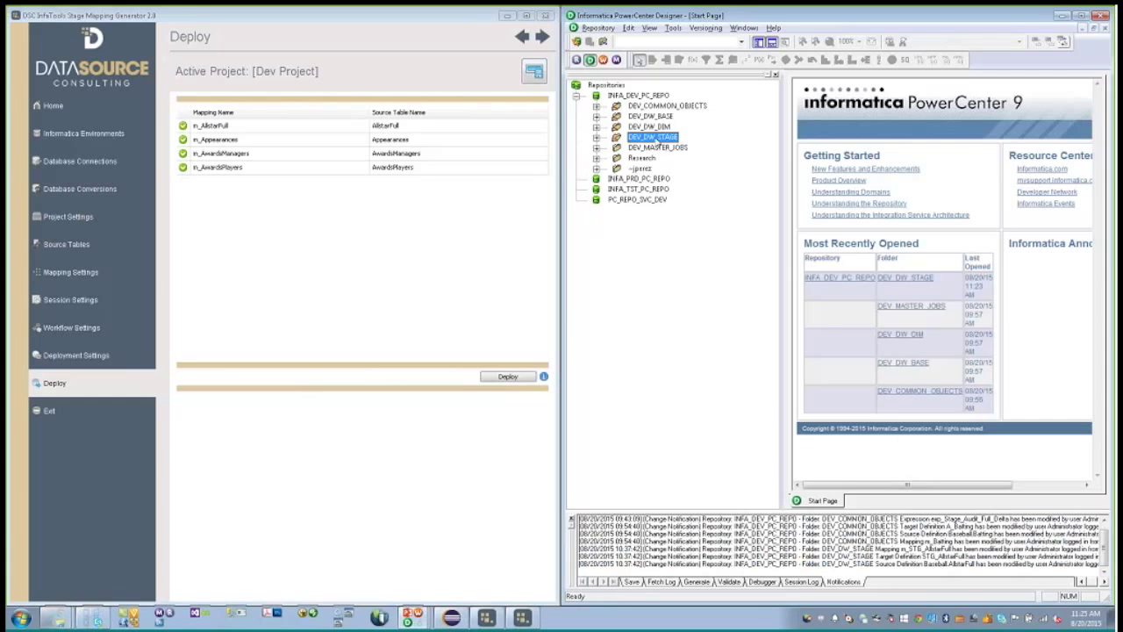
double_click(654, 138)
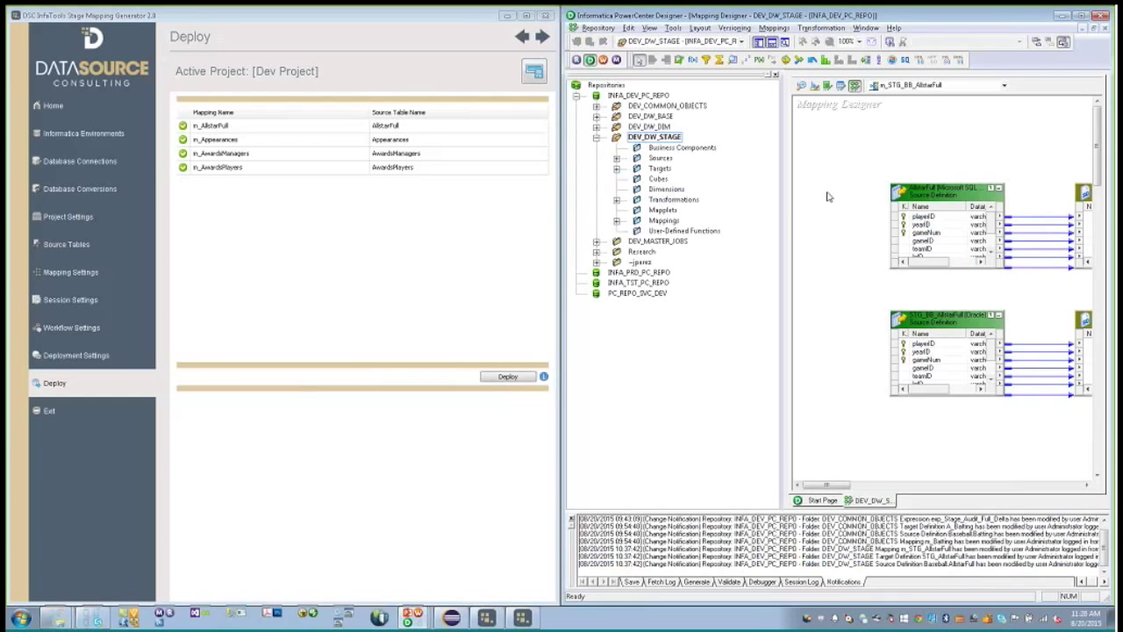
key(super+Up)
drag(544, 489, 563, 505)
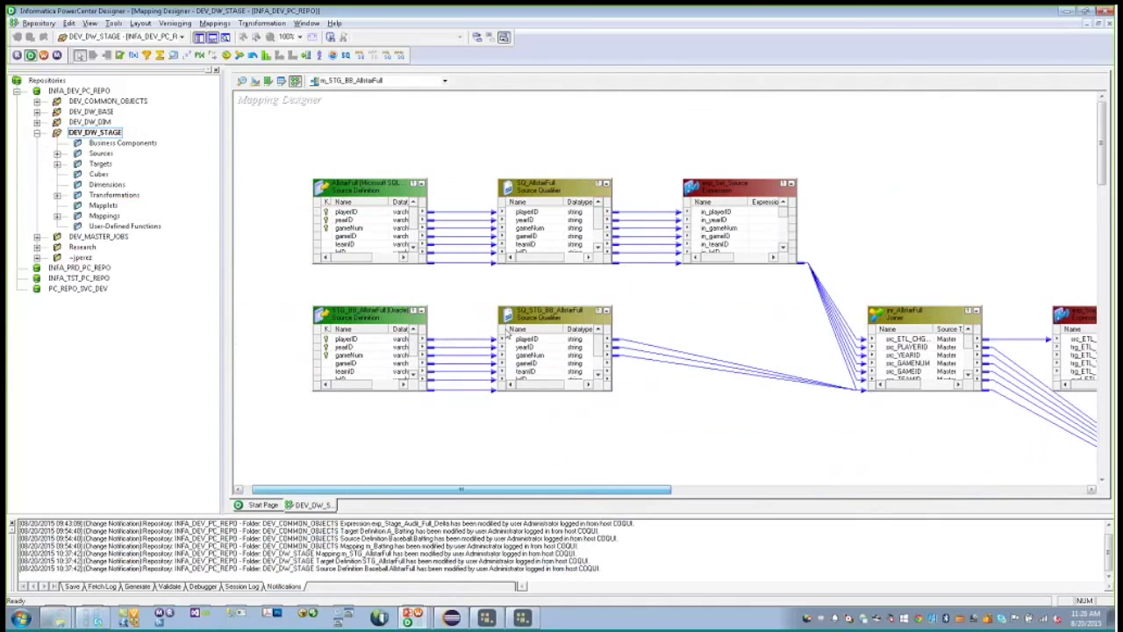
right_click(443, 127)
click(467, 202)
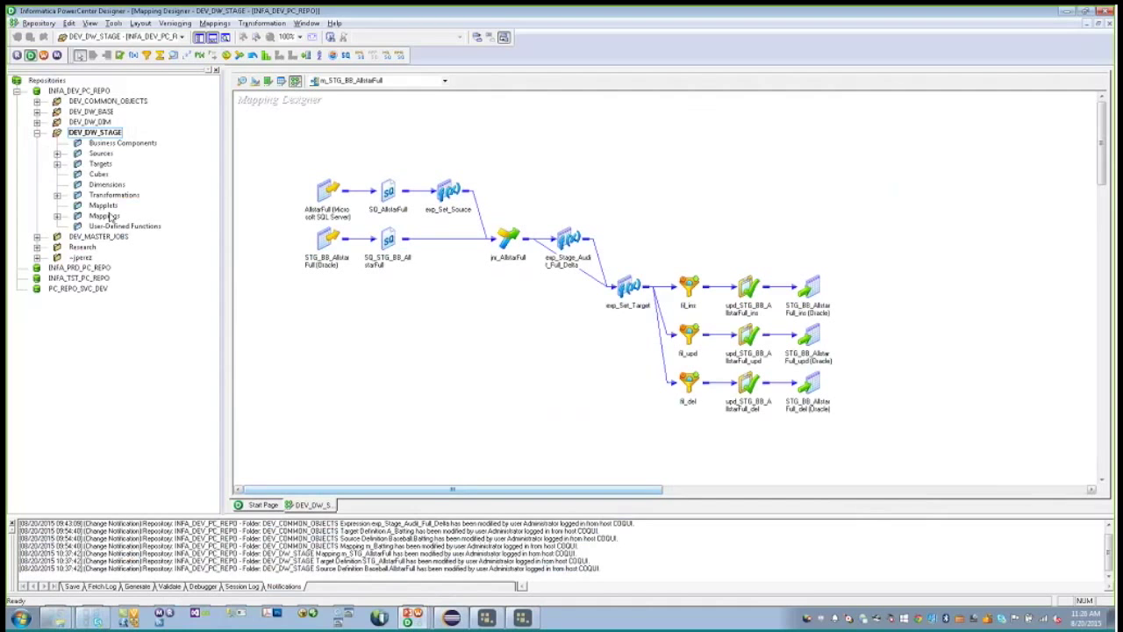
double_click(105, 216)
double_click(122, 237)
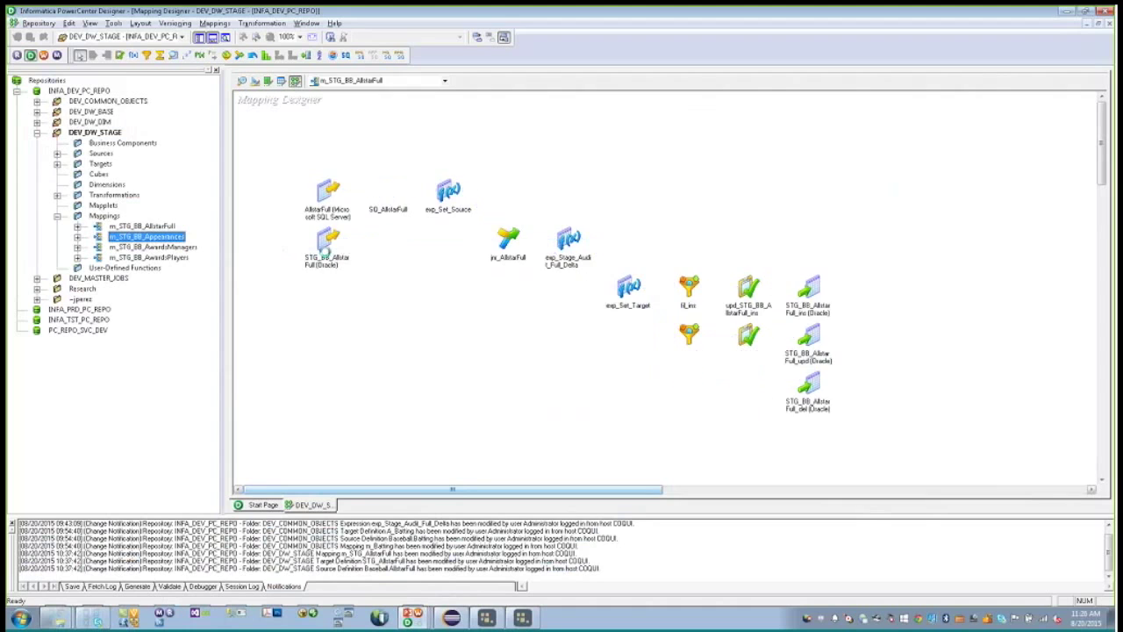